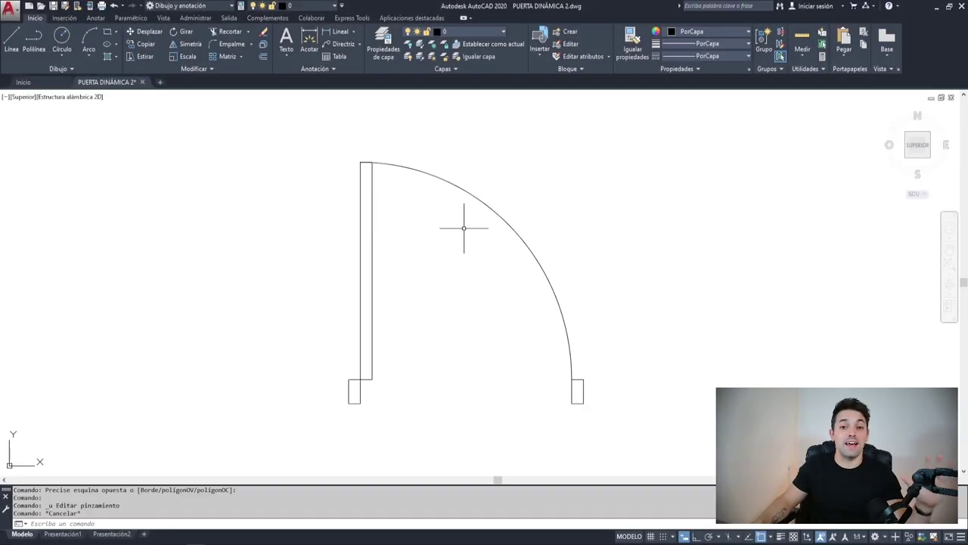
Select the inserted door and try its BAJO and ALTO visibility variants.
click(509, 200)
click(364, 381)
click(277, 389)
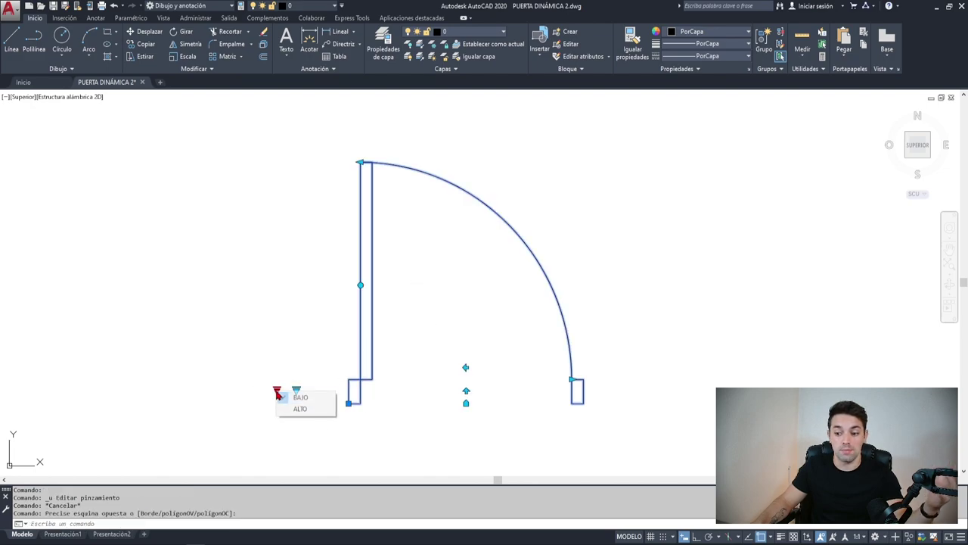
click(299, 406)
click(277, 389)
click(280, 395)
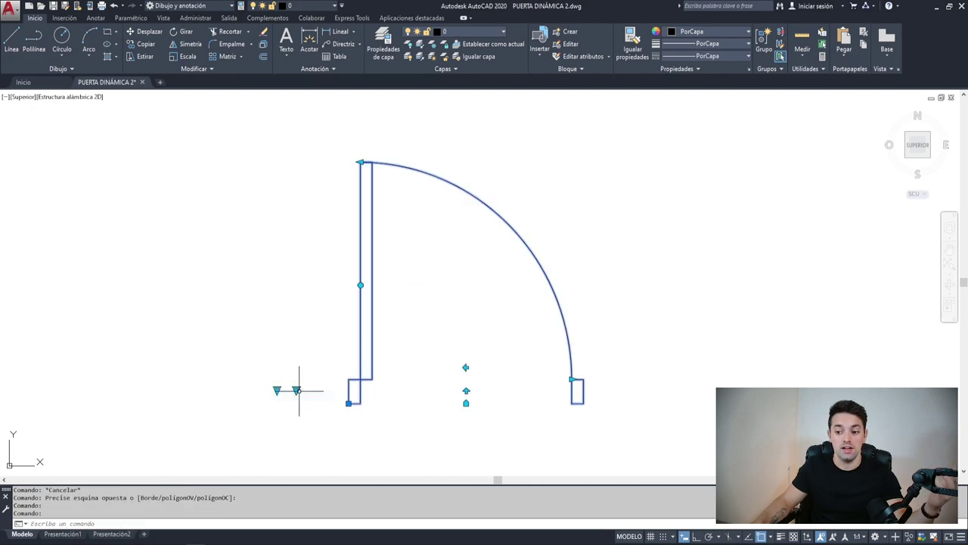
Give the door the POMO 1 knob and swing its leaf to a new angle.
click(296, 390)
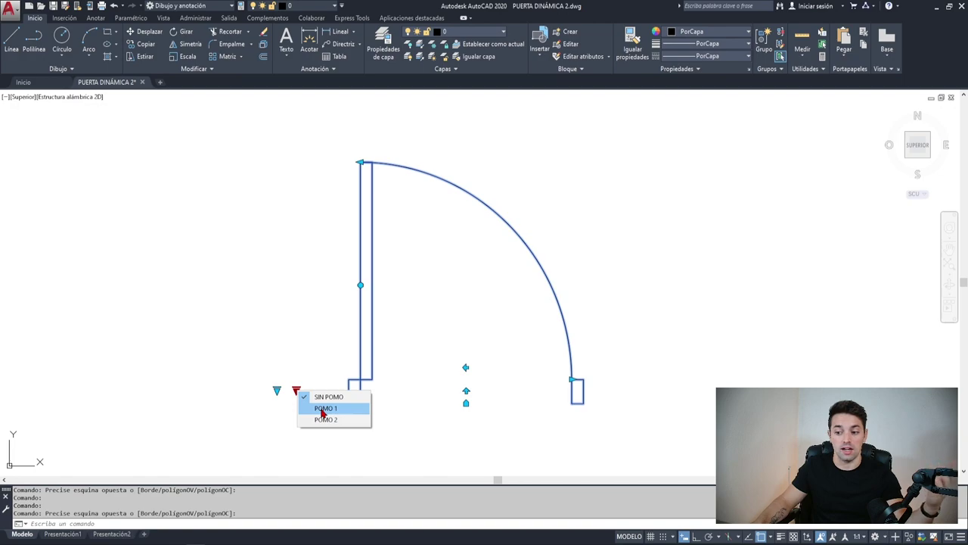
click(324, 409)
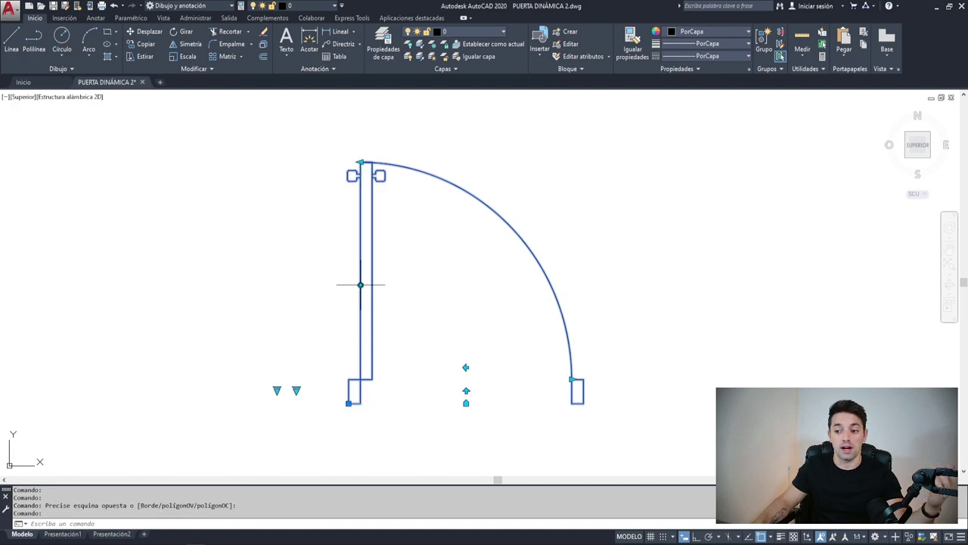
click(360, 285)
click(404, 288)
End the swing arc at the leaf's top, then try stretching the width and flipping the leaf.
click(359, 162)
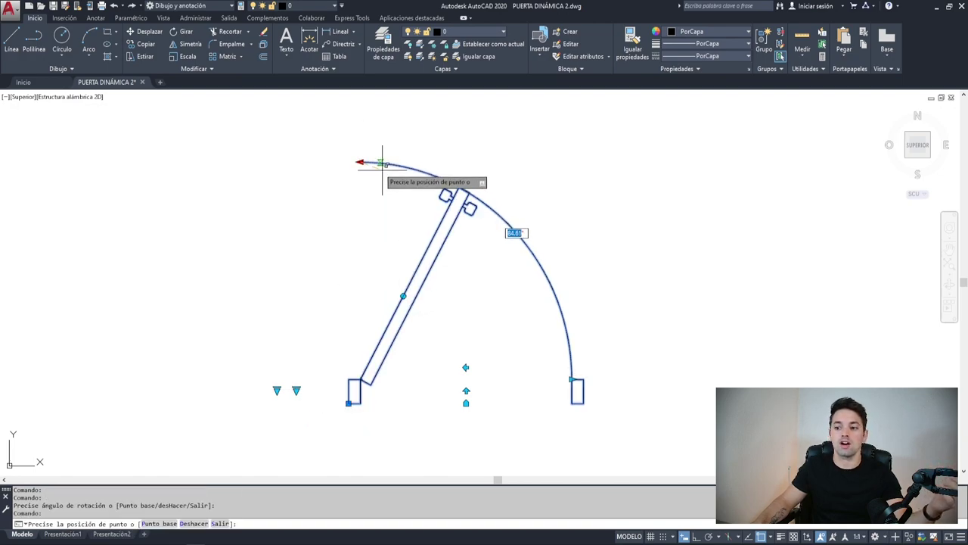
click(469, 194)
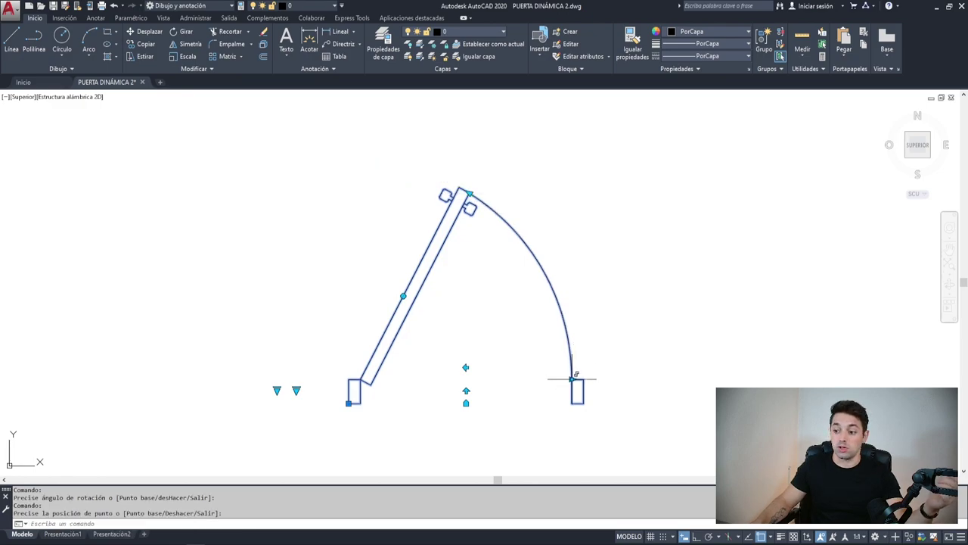
click(573, 378)
scroll(620, 363, down, 2)
scroll(446, 354, up, 2)
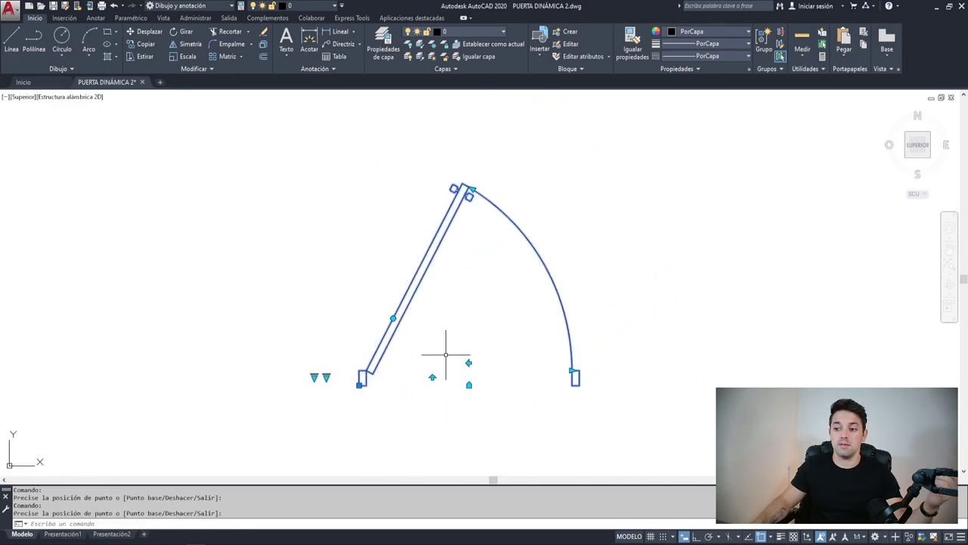
mouse_move(326, 377)
click(343, 407)
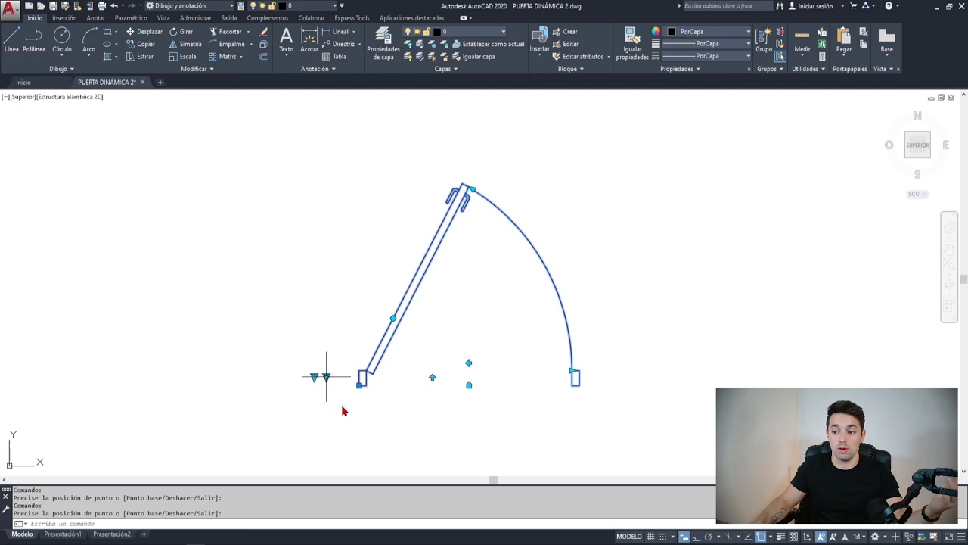
key(Escape)
Reselect the door, then undo the recent edits back to the upright door.
key(Escape)
click(560, 235)
click(476, 309)
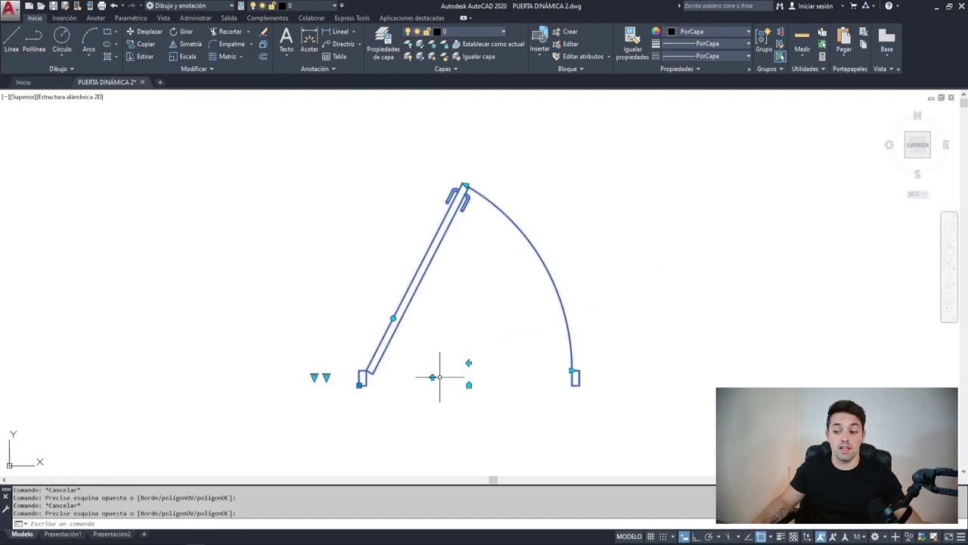
key(Escape)
key(ctrl+z)
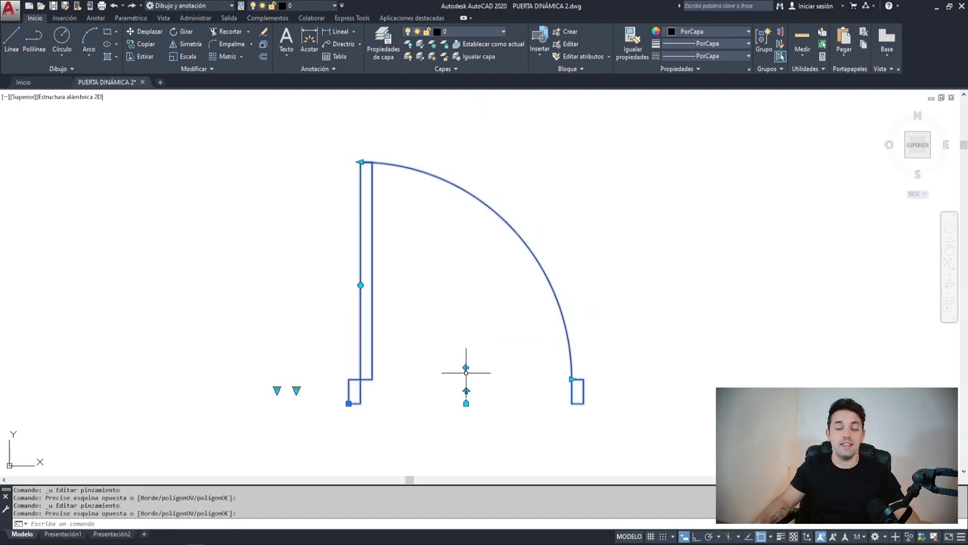
key(ctrl+z)
key(ctrl+z)
key(ctrl+z)
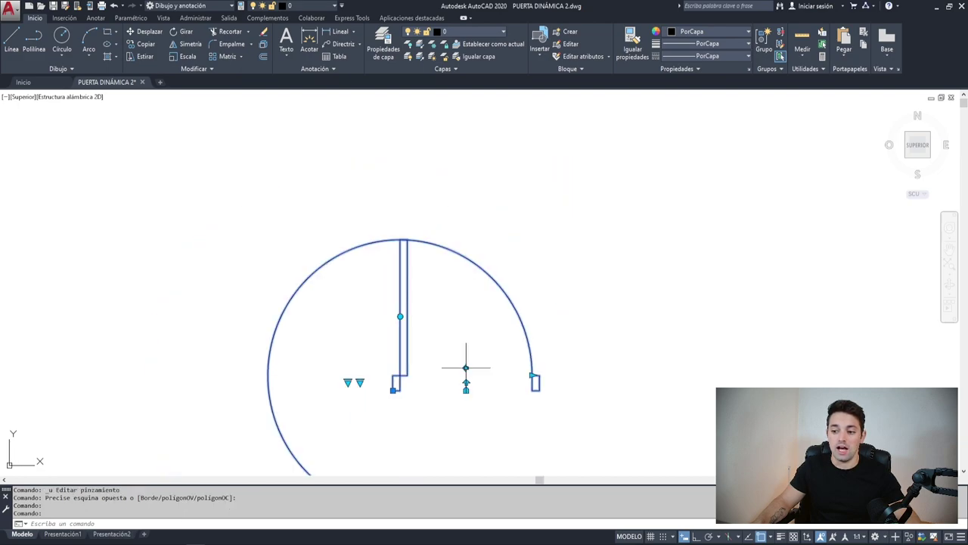
key(ctrl+z)
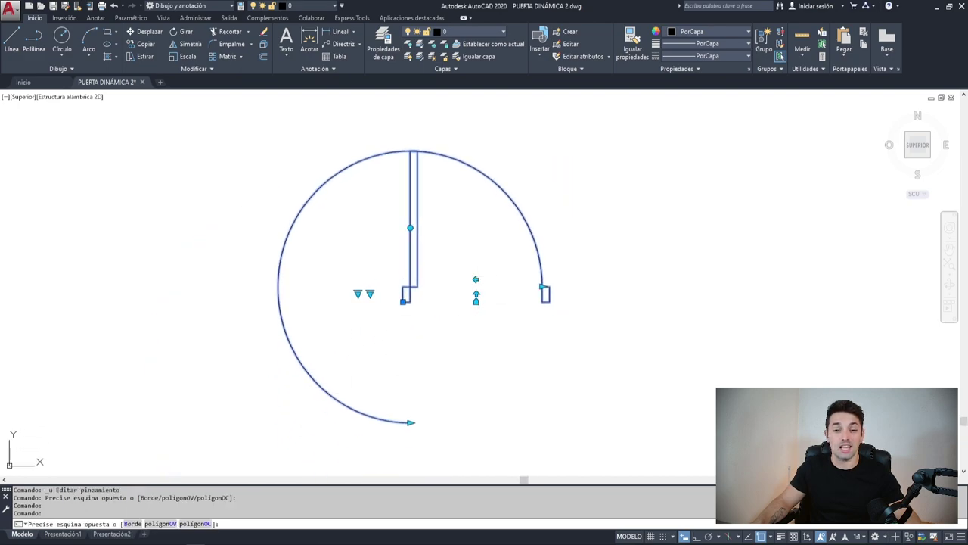
Mirror the door to swing the other way and stretch its swing arc end, then cancel.
click(476, 279)
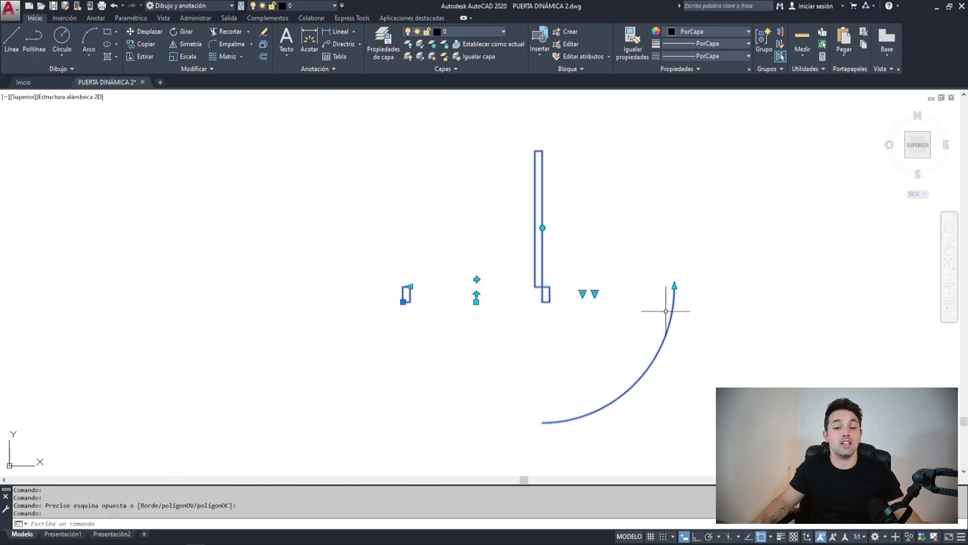
click(674, 286)
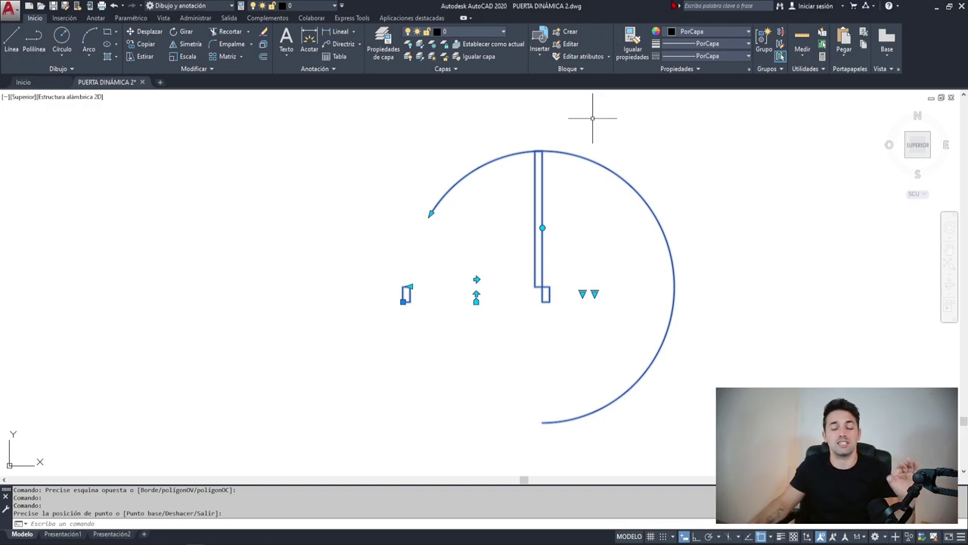
key(Escape)
Open the door block in the Block Editor via the 'blo' block-edit command.
click(477, 231)
text(EDITAR)
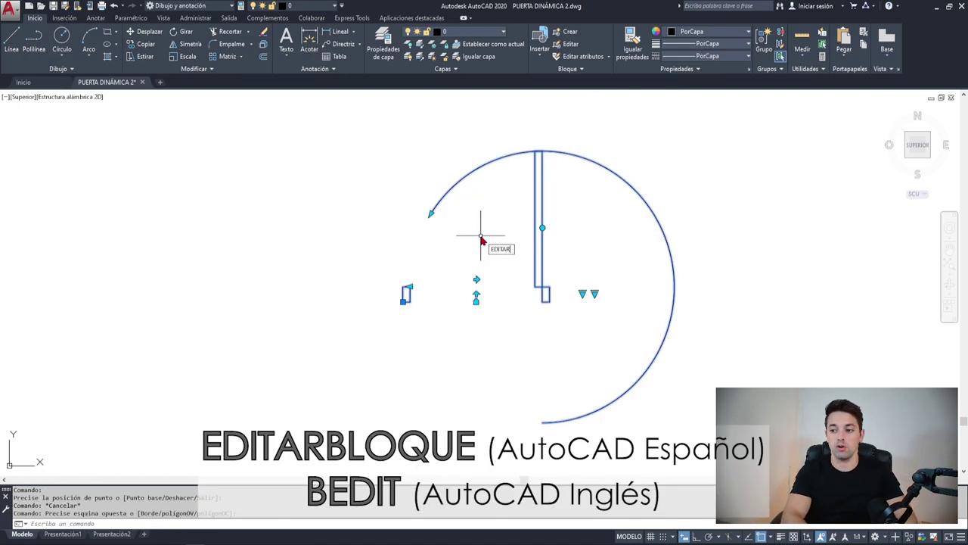
text(blo)
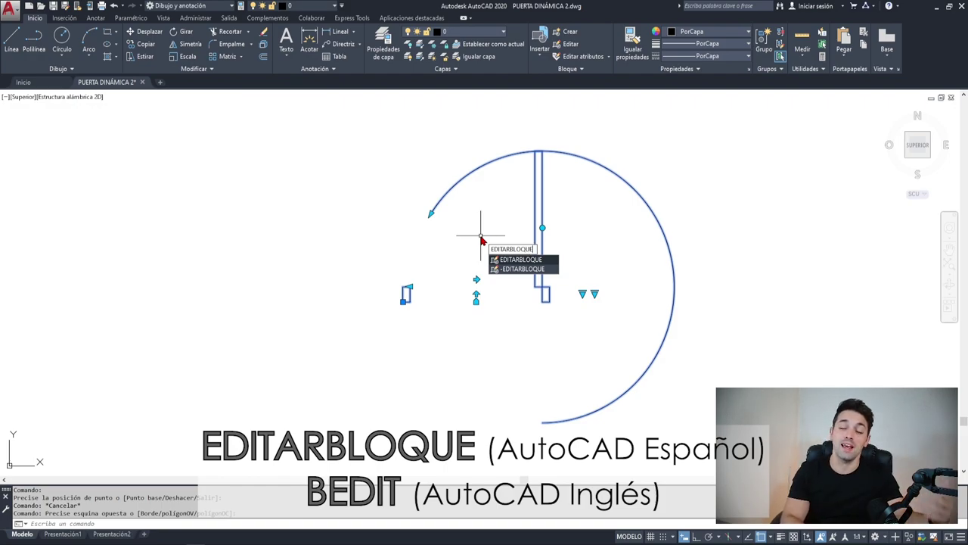
key(Return)
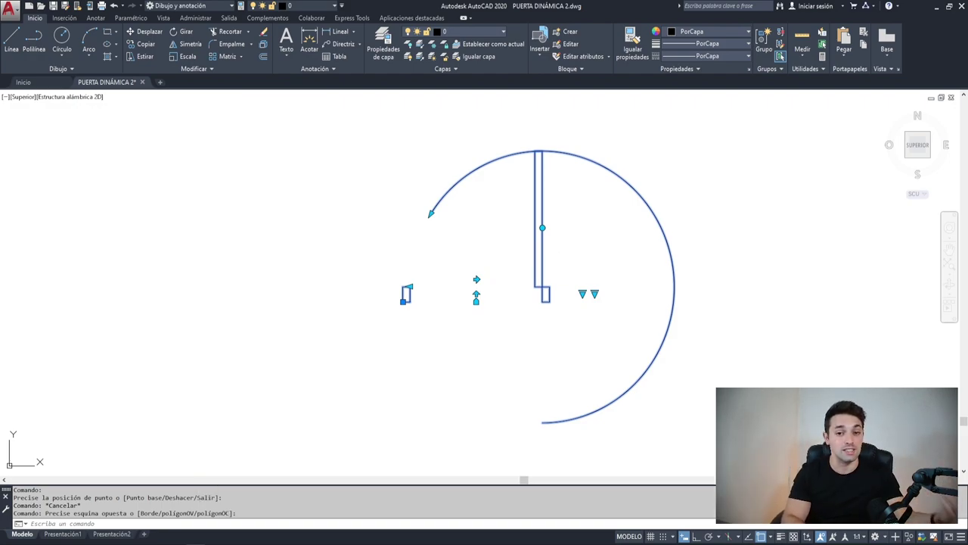
key(Return)
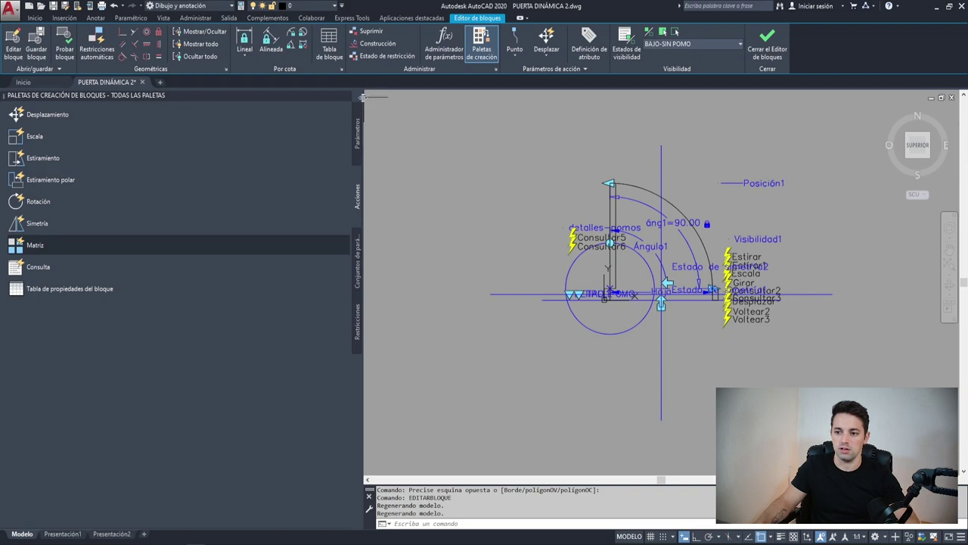
Narrow the Block Authoring Palettes, pan to the door, and select the ang1 parameter and outer arc.
drag(363, 97, 176, 97)
scroll(454, 317, up, 3)
scroll(454, 318, down, 2)
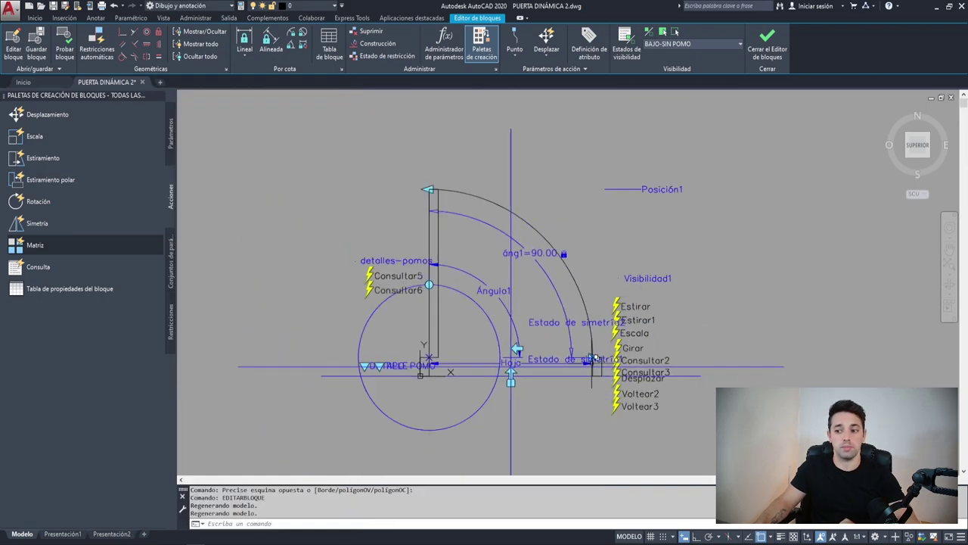
middle_drag(594, 357, 586, 315)
click(460, 154)
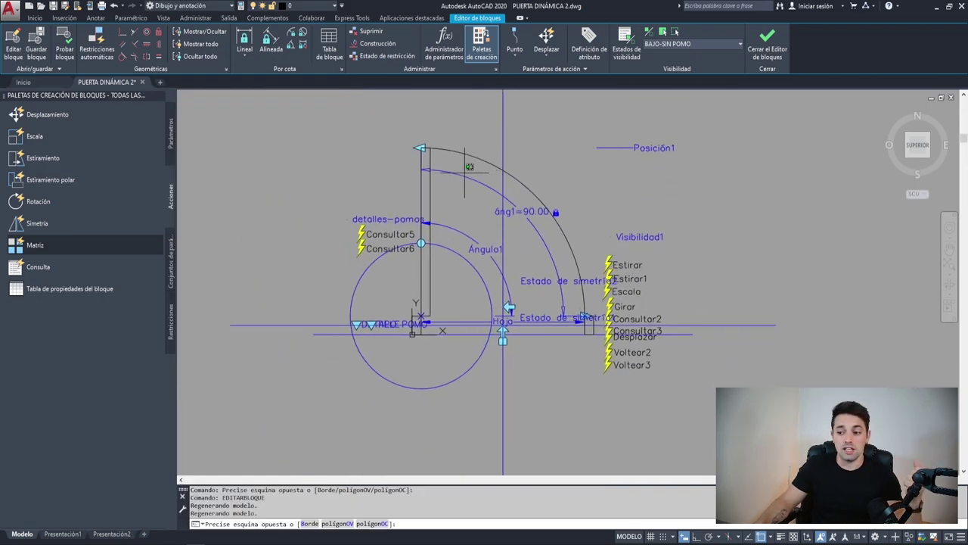
click(491, 224)
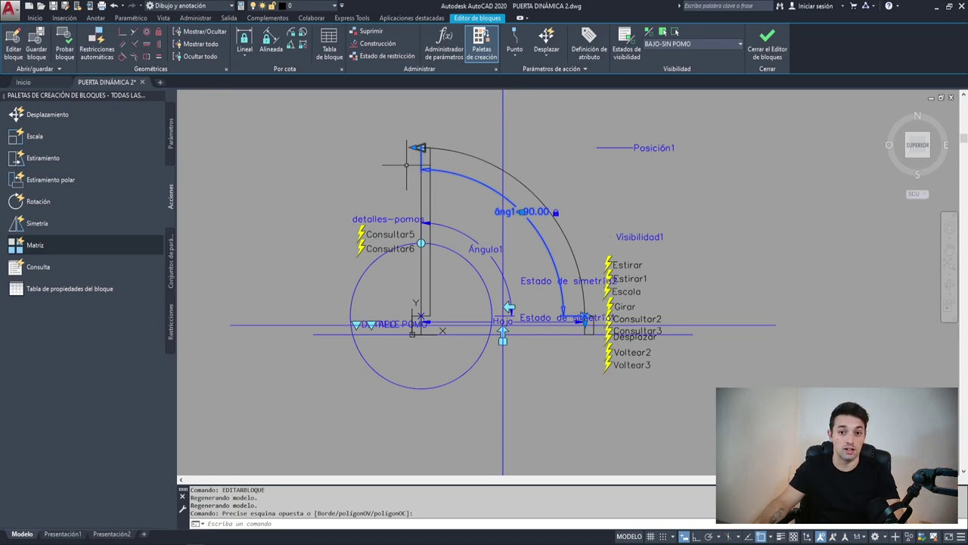
click(488, 140)
click(451, 184)
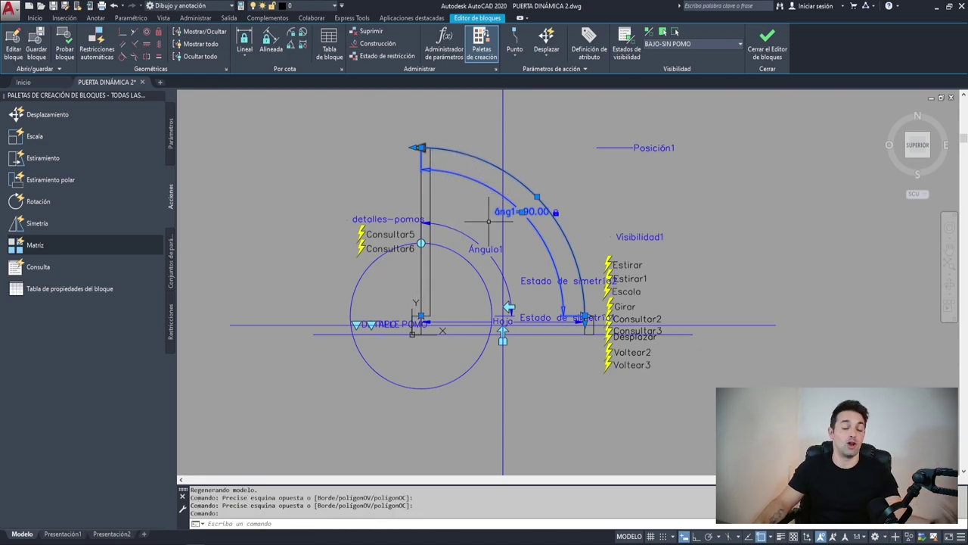
scroll(511, 209, up, 3)
click(534, 209)
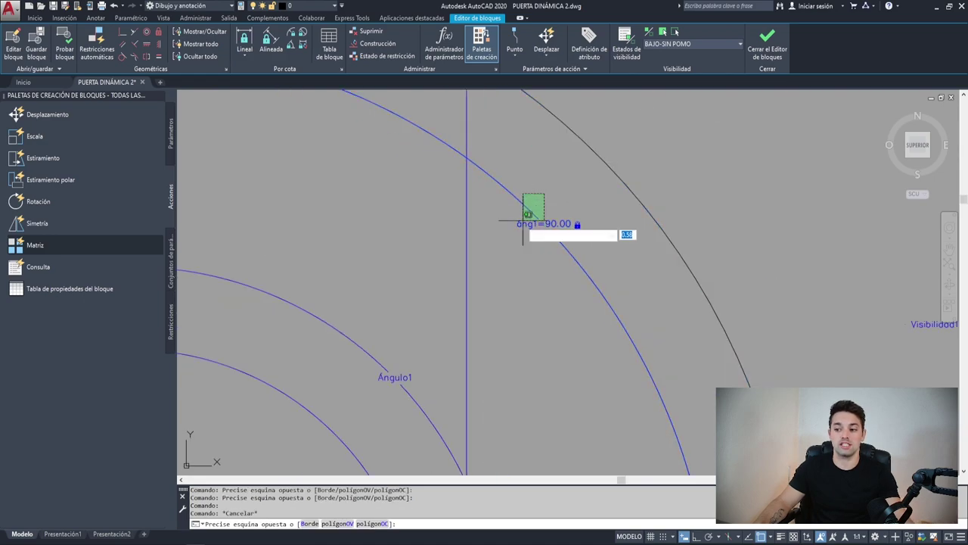
key(Escape)
scroll(518, 220, down, 3)
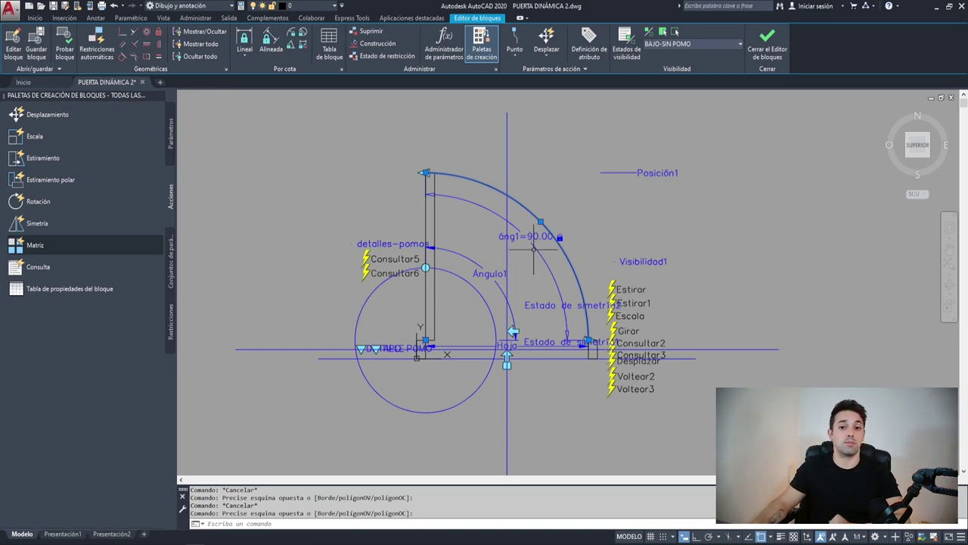
key(Escape)
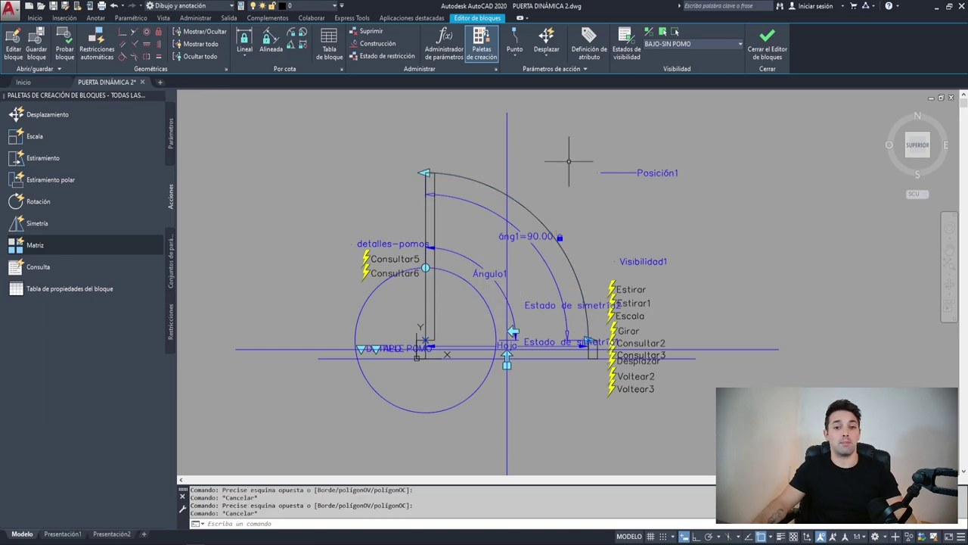
click(572, 151)
click(488, 130)
click(761, 356)
click(704, 275)
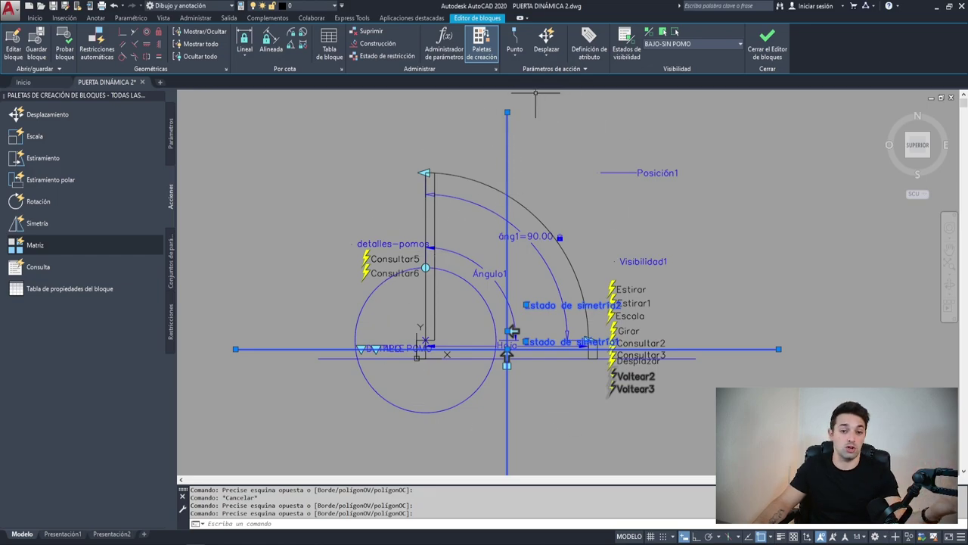
Select and erase both Estado de simetría parameters and their Voltear flip actions.
drag(507, 170, 414, 244)
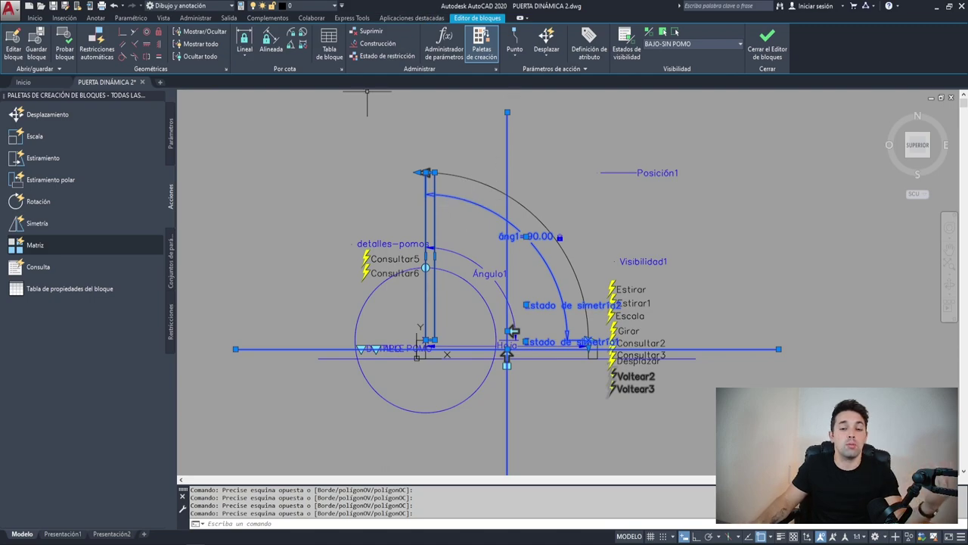
key(Escape)
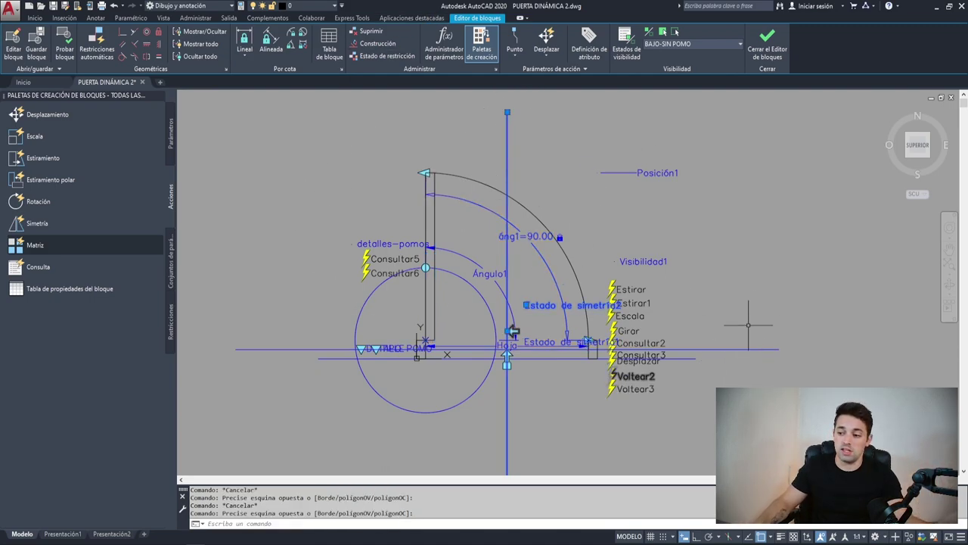
click(733, 369)
click(622, 407)
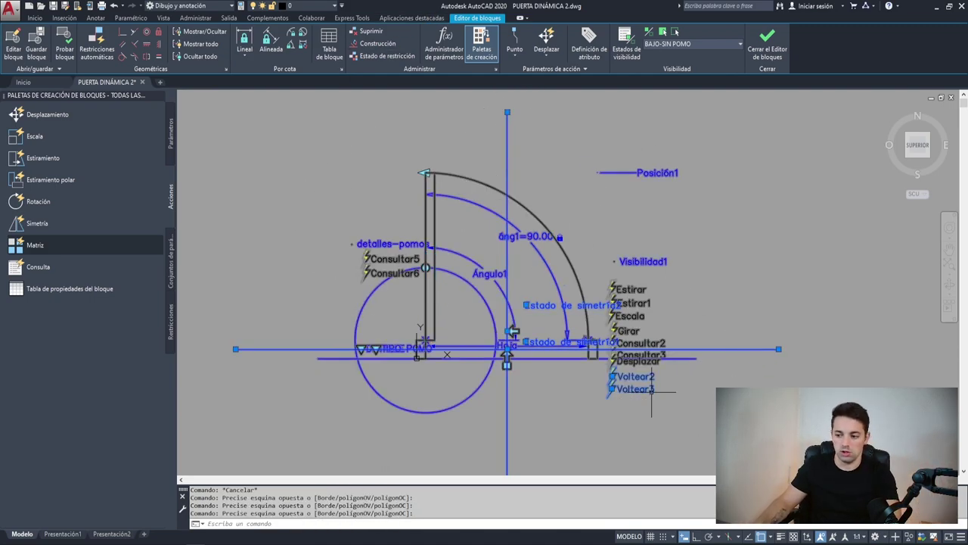
key(Delete)
Close the Block Editor, choosing to save the block changes.
click(767, 46)
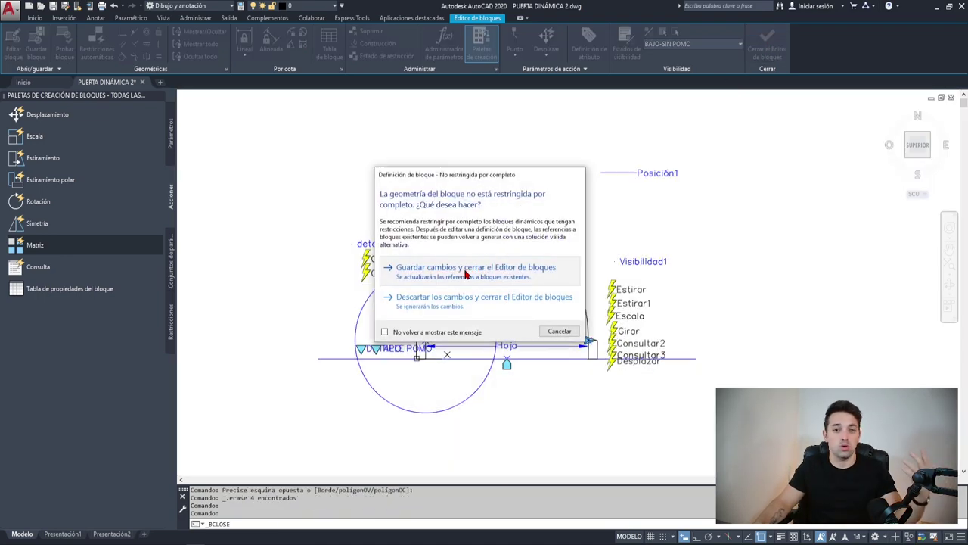
click(424, 271)
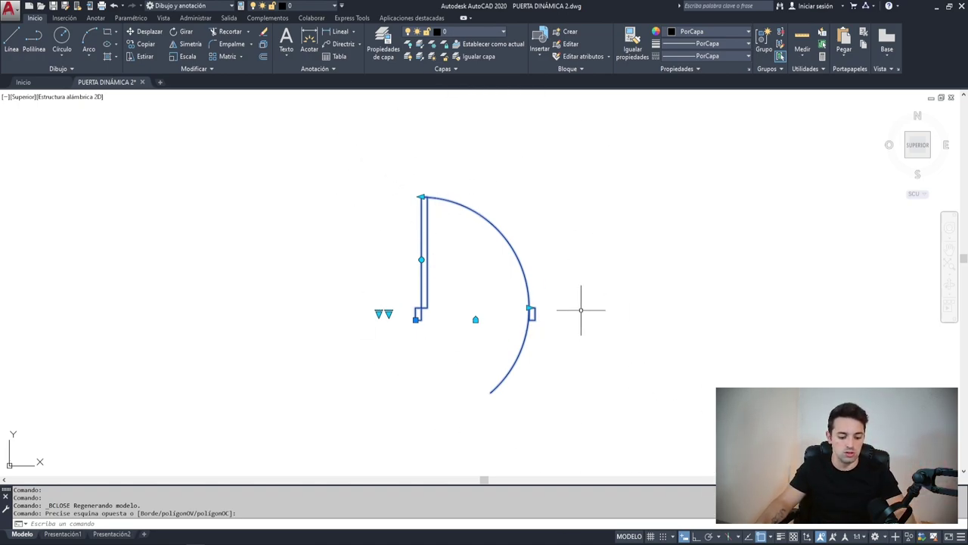
Insert a door copy with ADDSELECTED at default scale and rotation, erasing the original.
text(add)
key(Return)
click(531, 312)
key(Return)
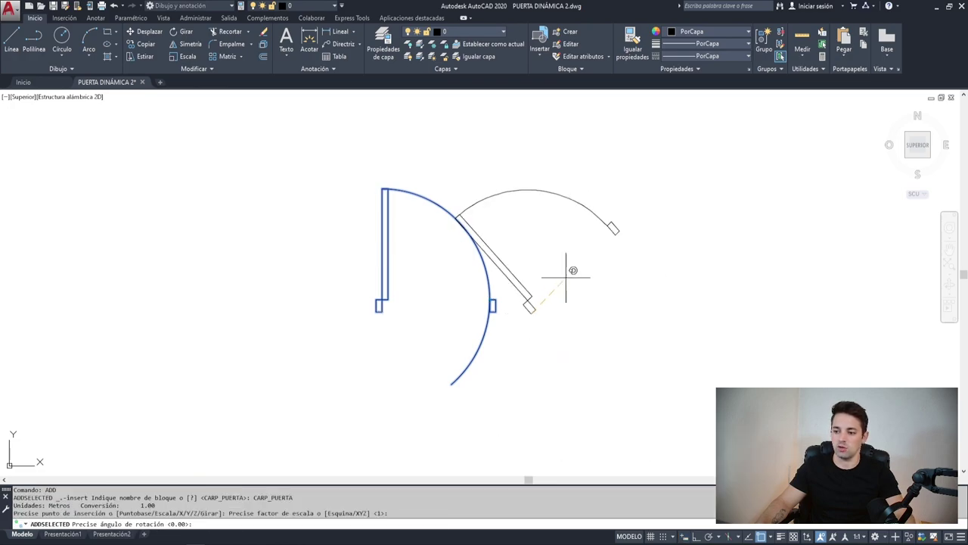
key(Return)
key(Delete)
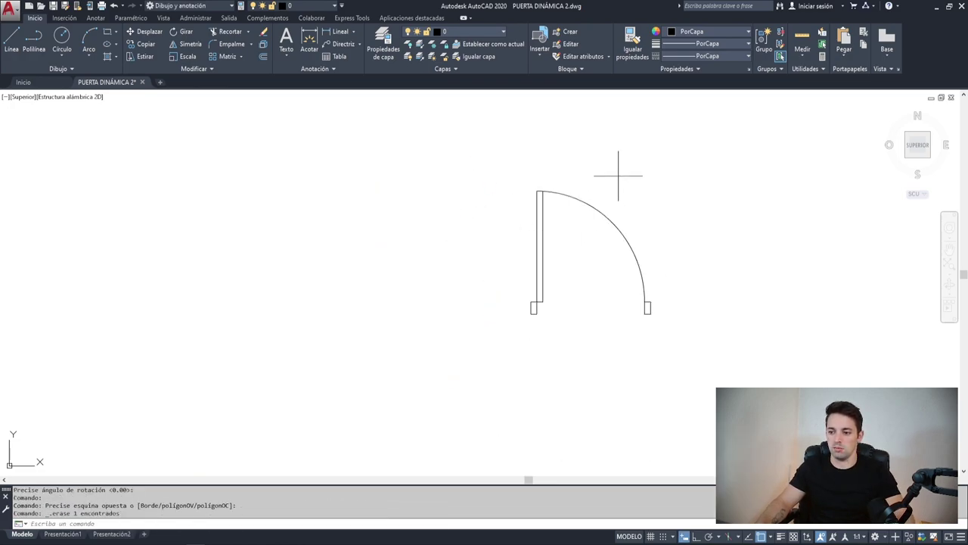
Rotate the remaining door's leaf to a new swing angle using its top grip.
click(620, 173)
click(583, 288)
scroll(584, 288, up, 3)
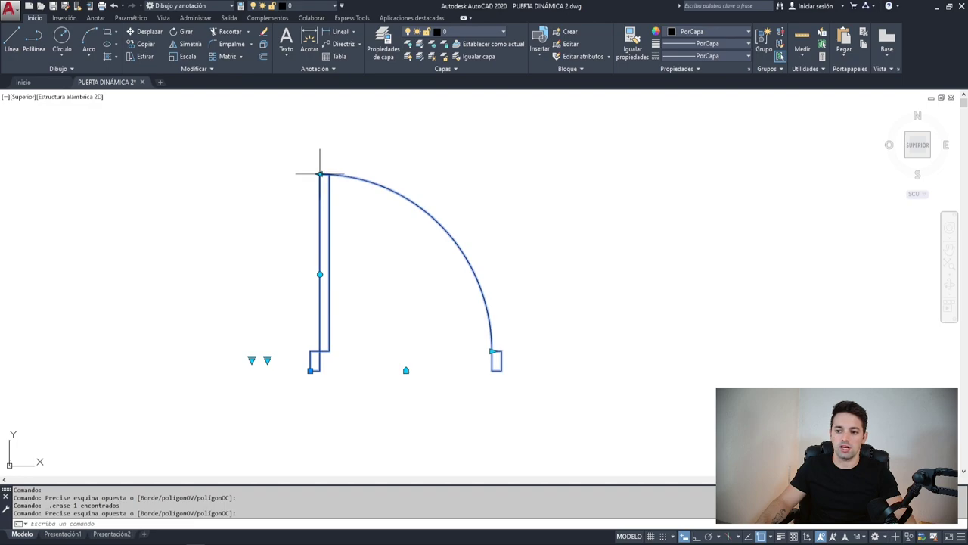
click(320, 174)
key(space)
key(space)
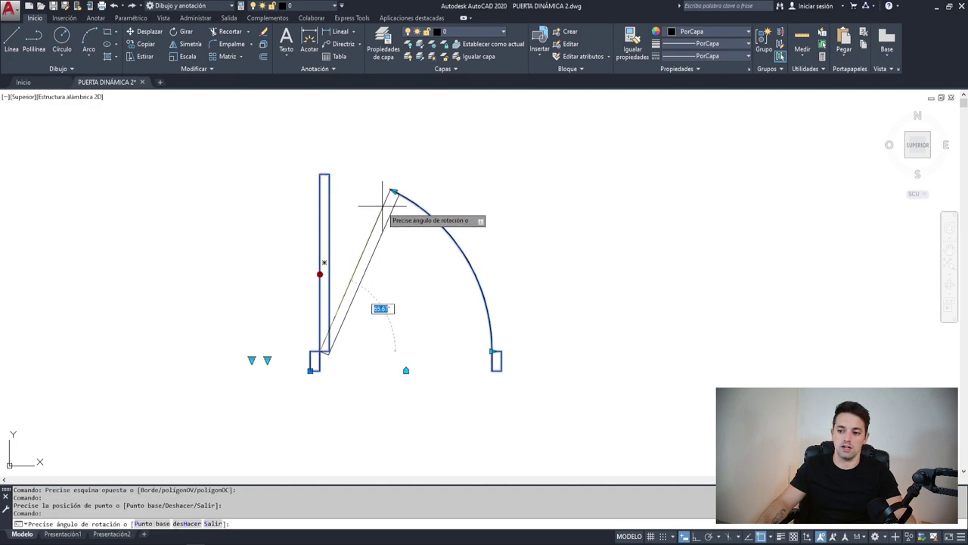
click(394, 192)
scroll(450, 361, down, 2)
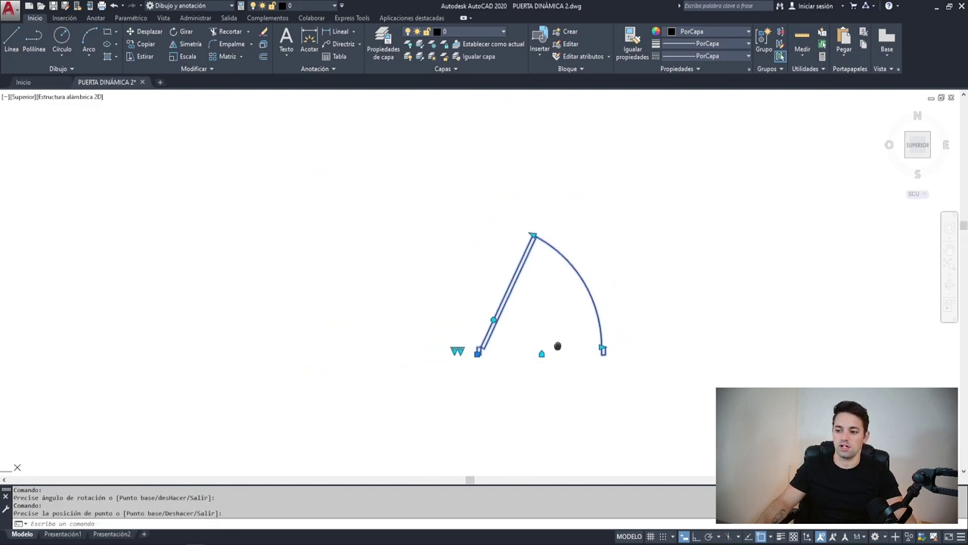
Draw a diagonal wall line with the Line command.
text(l)
click(428, 438)
click(660, 208)
key(Escape)
click(488, 252)
Align the door onto the diagonal line, narrow its width, and flip its swing.
click(452, 289)
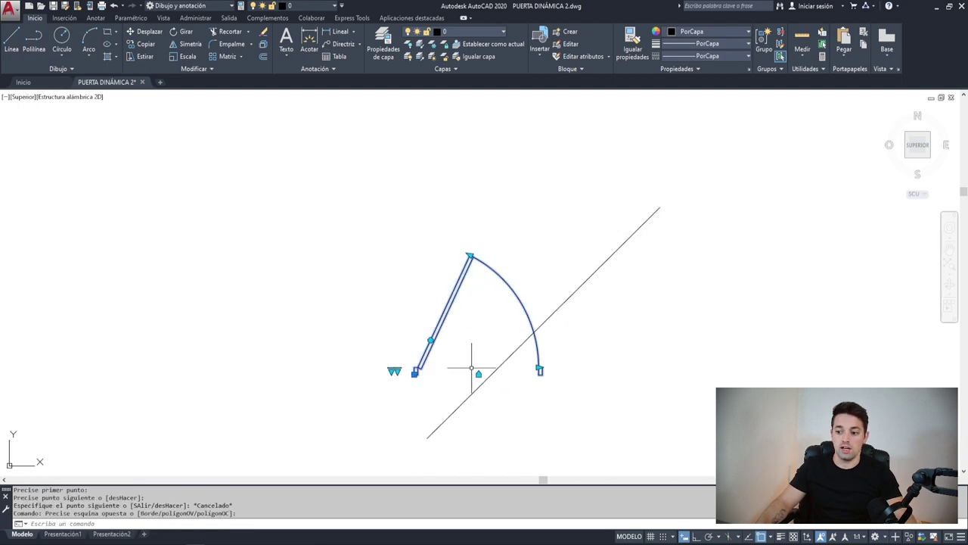
click(478, 374)
click(529, 337)
click(567, 292)
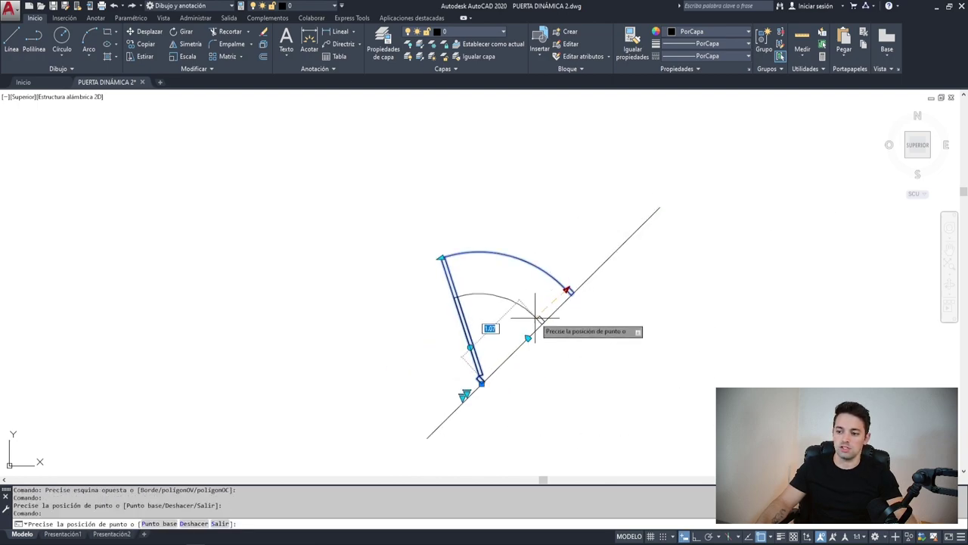
click(535, 323)
click(454, 305)
click(454, 304)
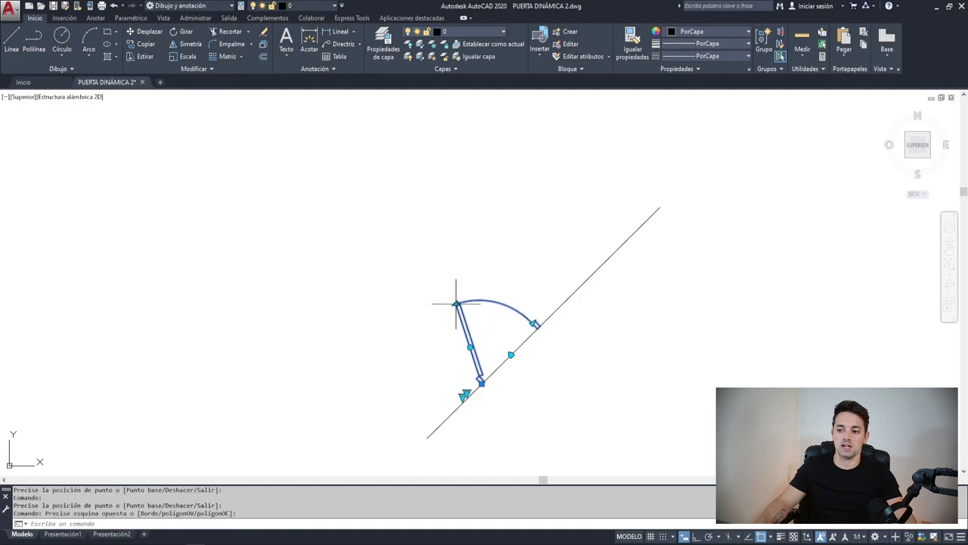
click(454, 306)
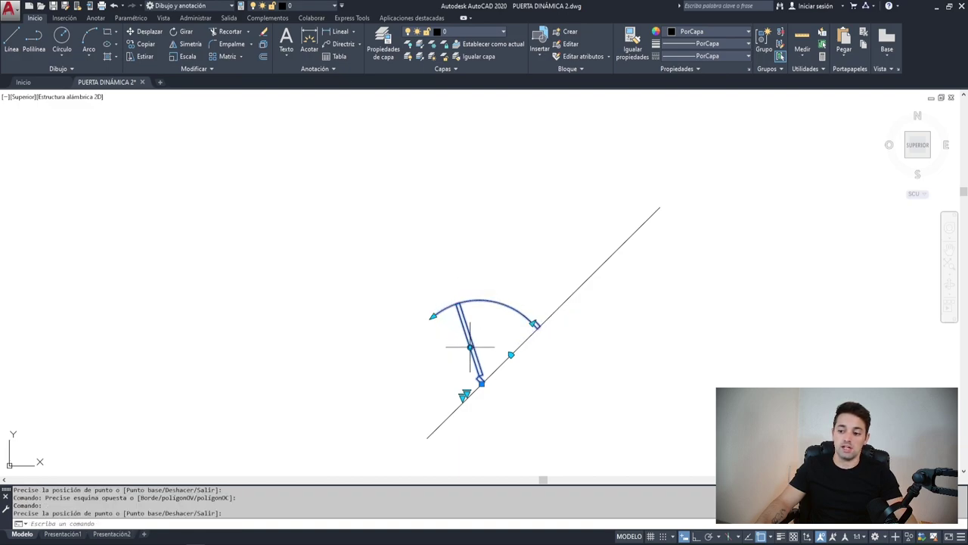
click(433, 316)
Mirror the door across the wall line with SI, removing the original.
scroll(515, 280, up, 3)
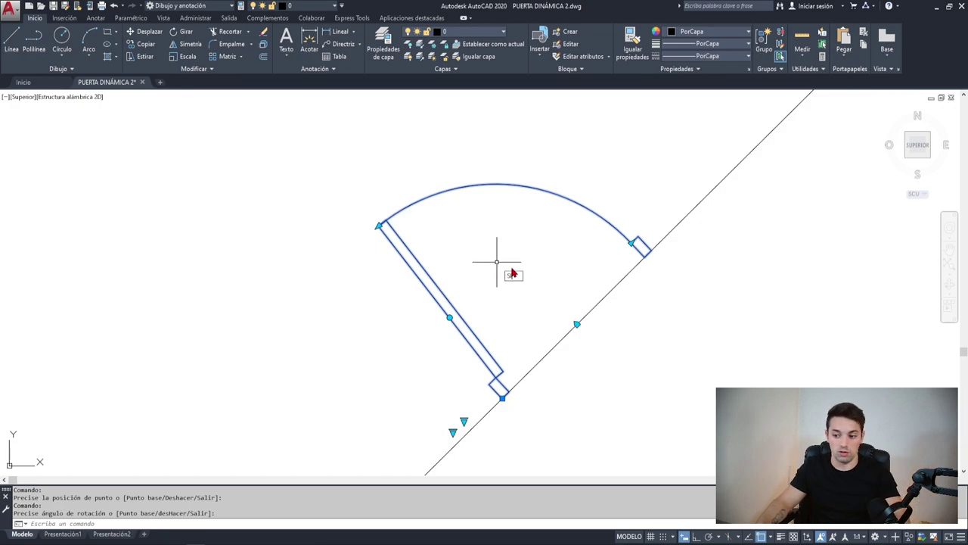
text(si)
key(Return)
click(504, 384)
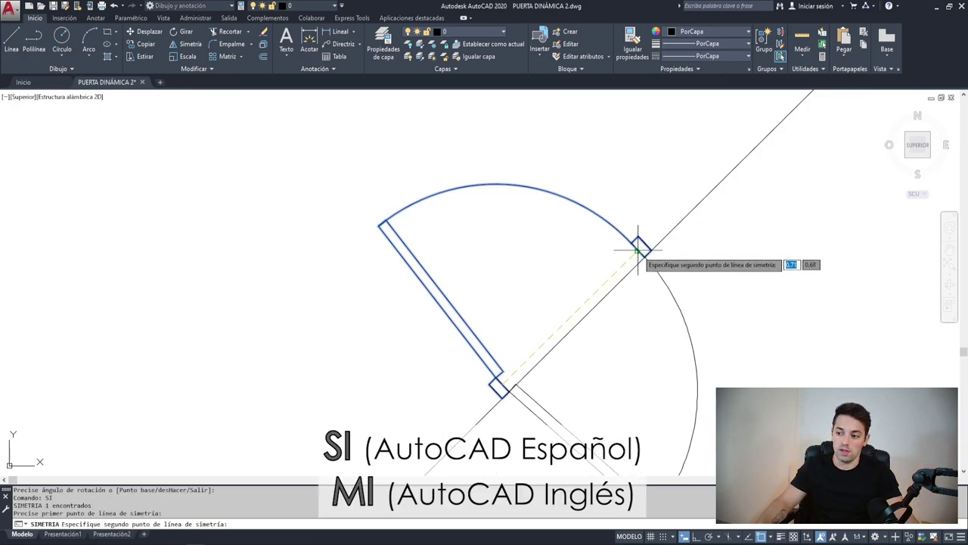
click(638, 249)
text(s)
key(Return)
Select the mirrored door to inspect it, then undo the mirror and the previous edit.
scroll(717, 317, down, 2)
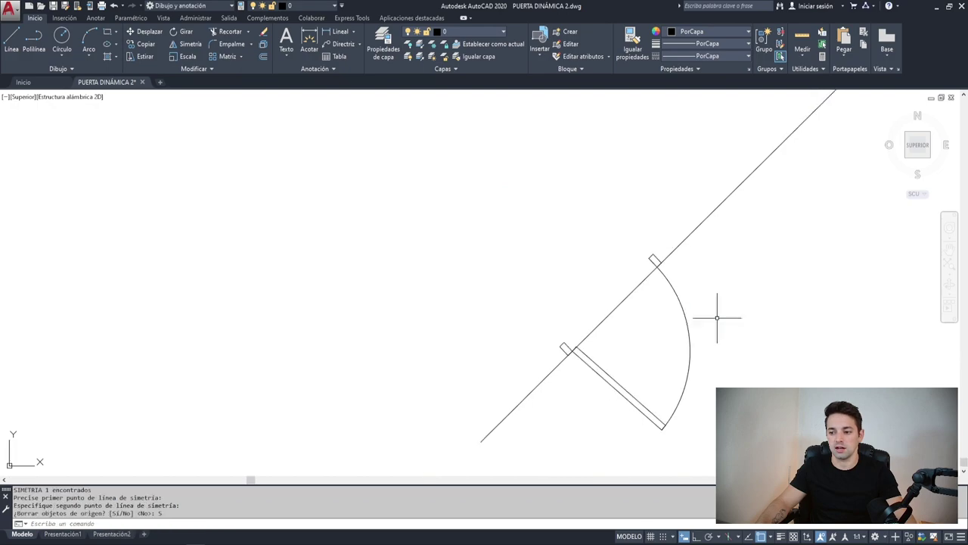
middle_drag(717, 317, 662, 257)
click(636, 303)
click(621, 182)
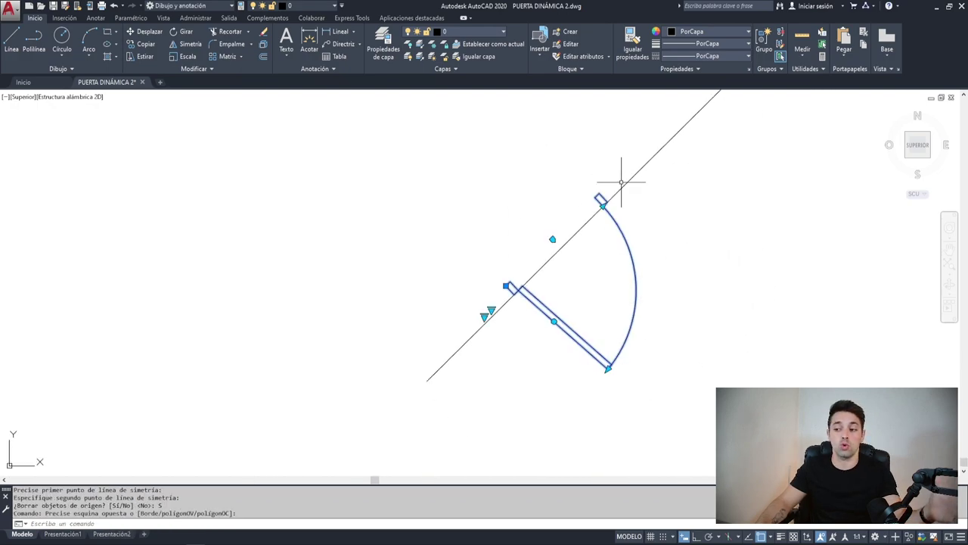
scroll(749, 233, up, 2)
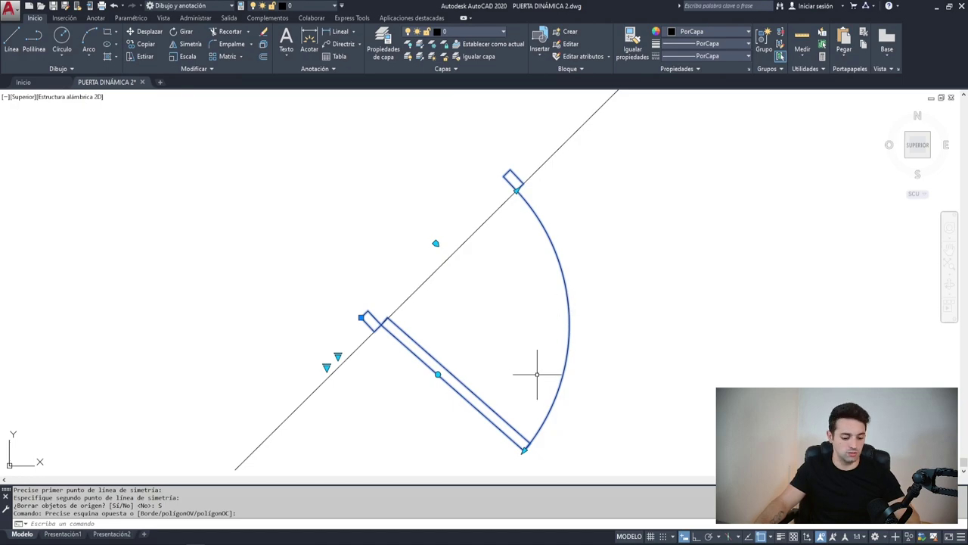
key(ctrl+z)
key(ctrl+z)
key(ctrl+z)
key(ctrl+z)
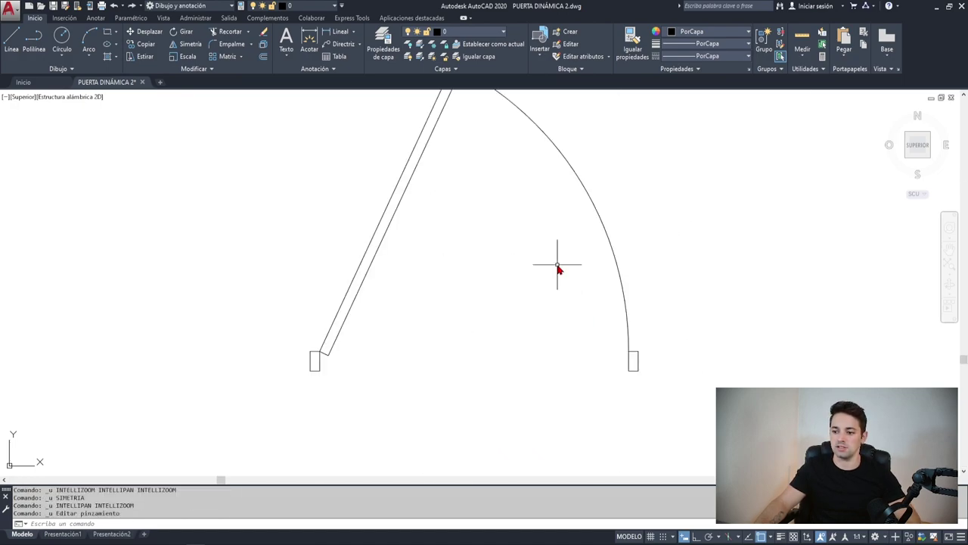
key(ctrl+z)
Undo back into the Block Editor, inspect the restored mirror lines, and show the parameters list.
key(ctrl+z)
key(ctrl+z)
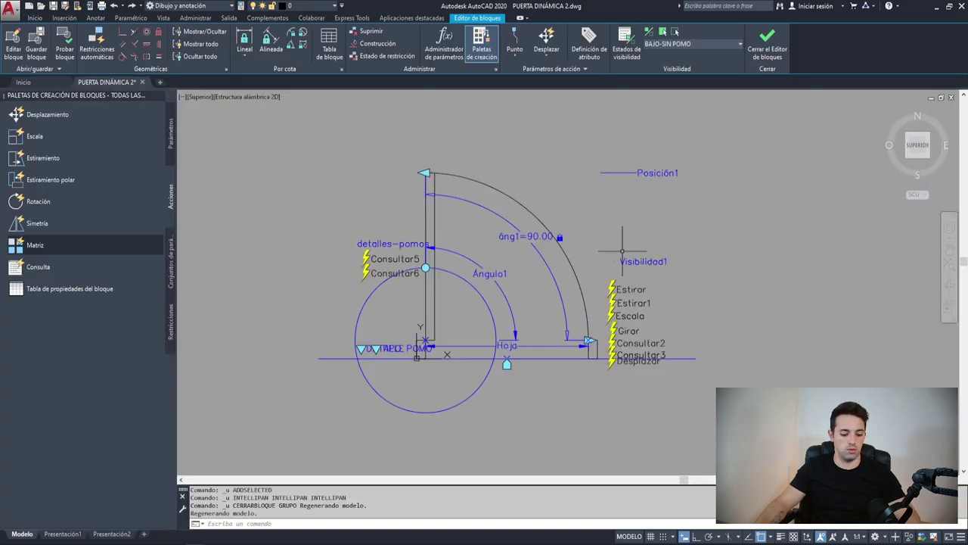
key(ctrl+z)
click(549, 134)
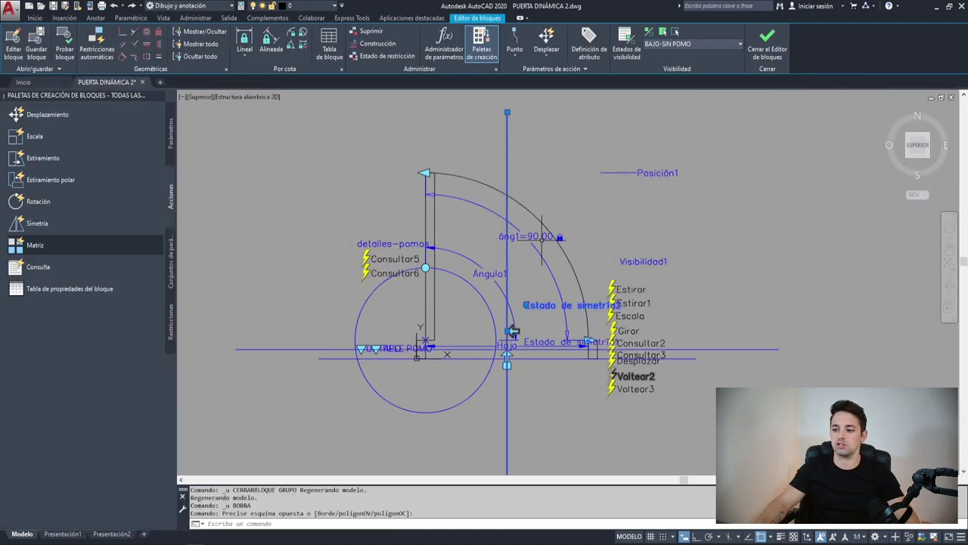
key(Escape)
click(766, 328)
key(Escape)
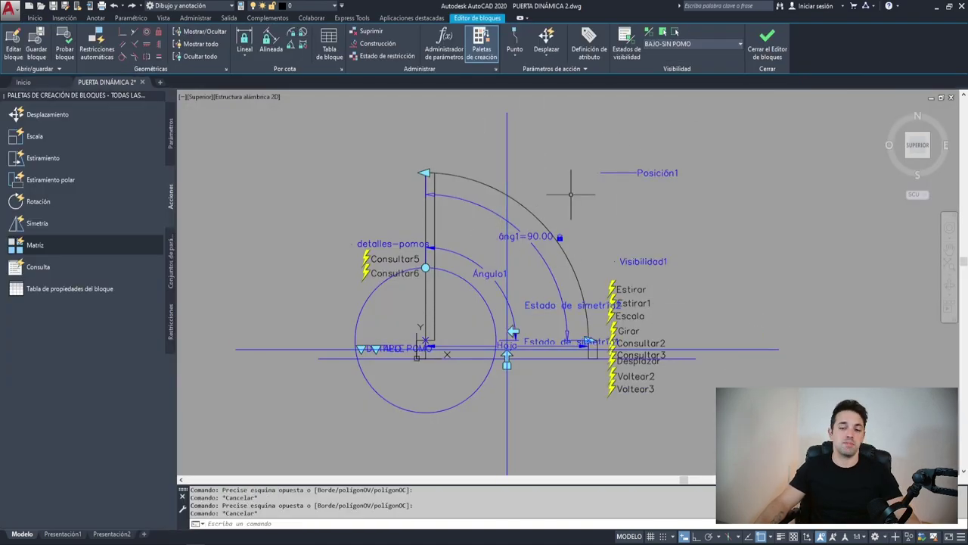
scroll(507, 354, up, 5)
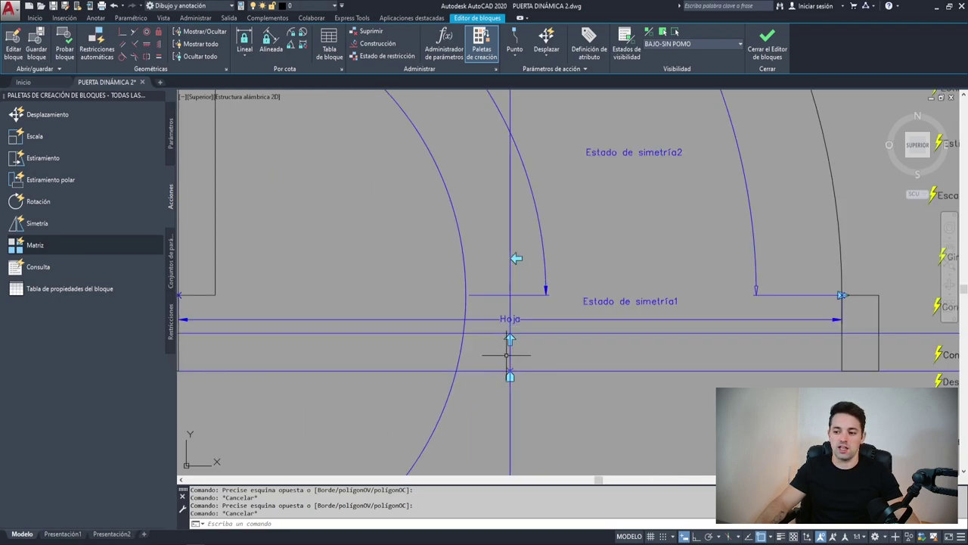
click(520, 319)
scroll(521, 318, down, 3)
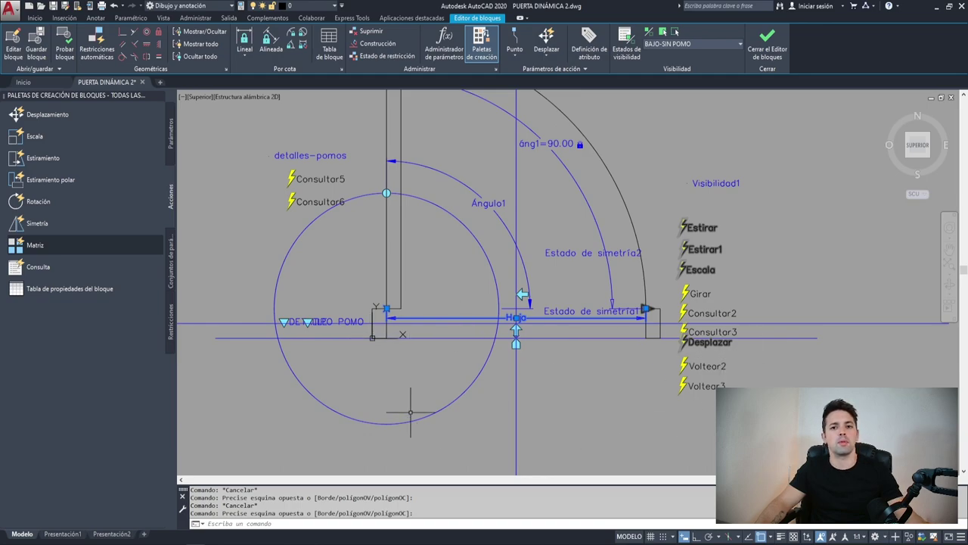
click(172, 140)
Add a linear parameter Distancia1 from the hinge corner to the far jamb, labelled below the door.
click(62, 140)
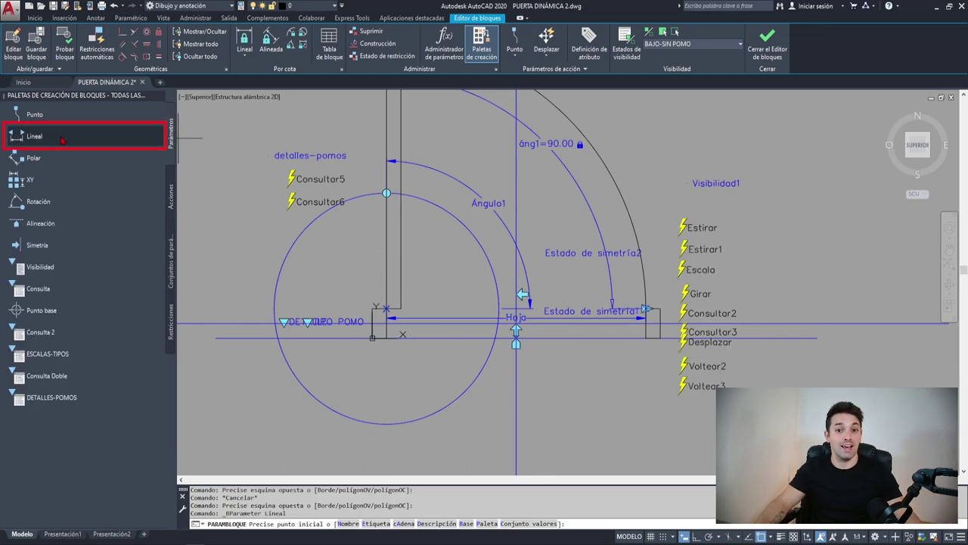
scroll(380, 334, up, 2)
click(370, 341)
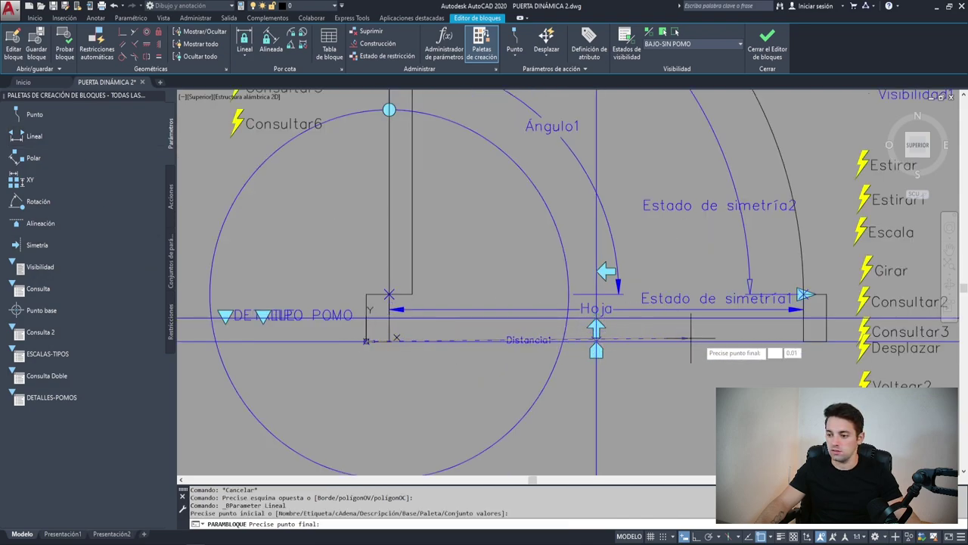
click(826, 342)
click(784, 359)
click(780, 357)
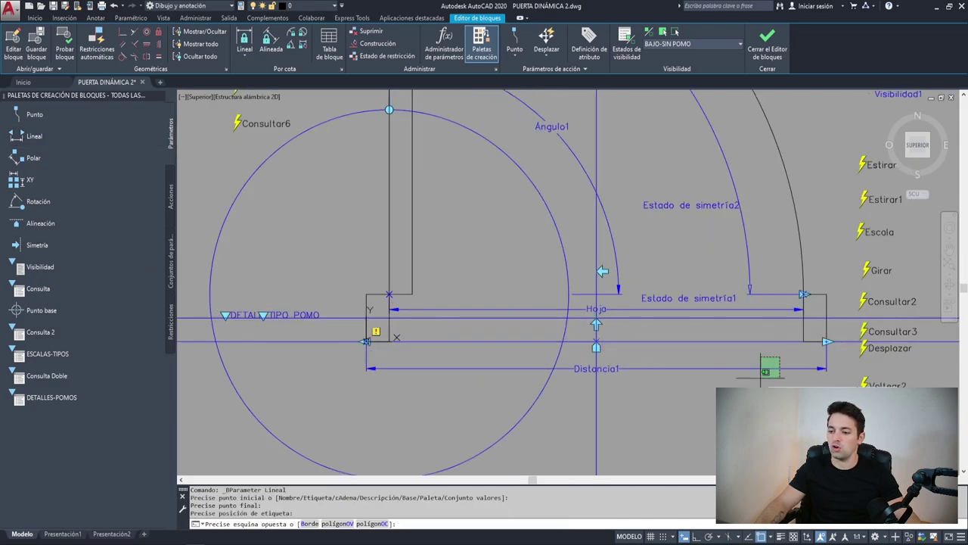
click(756, 381)
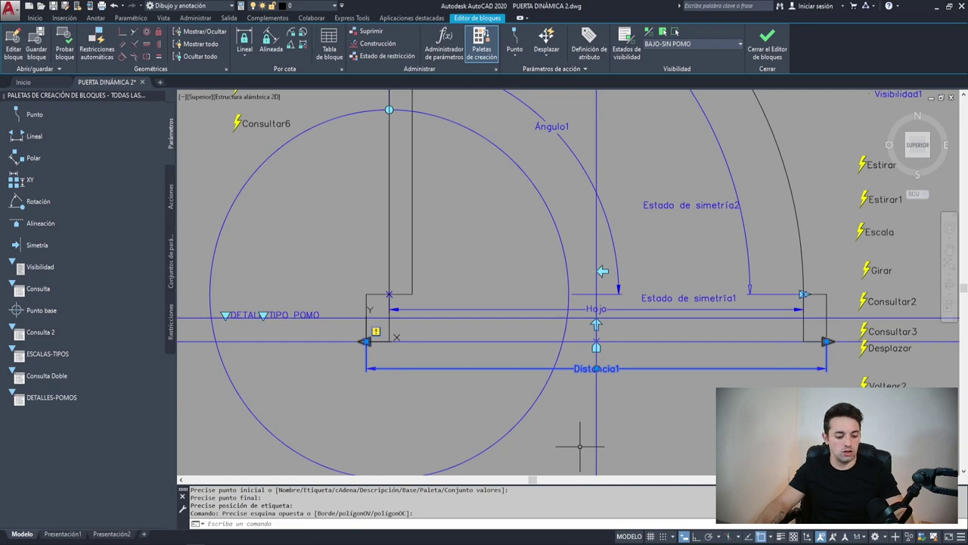
Rename the parameter to 'Ancho puerta' and set its Número de pinzamientos to 0.
key(ctrl+1)
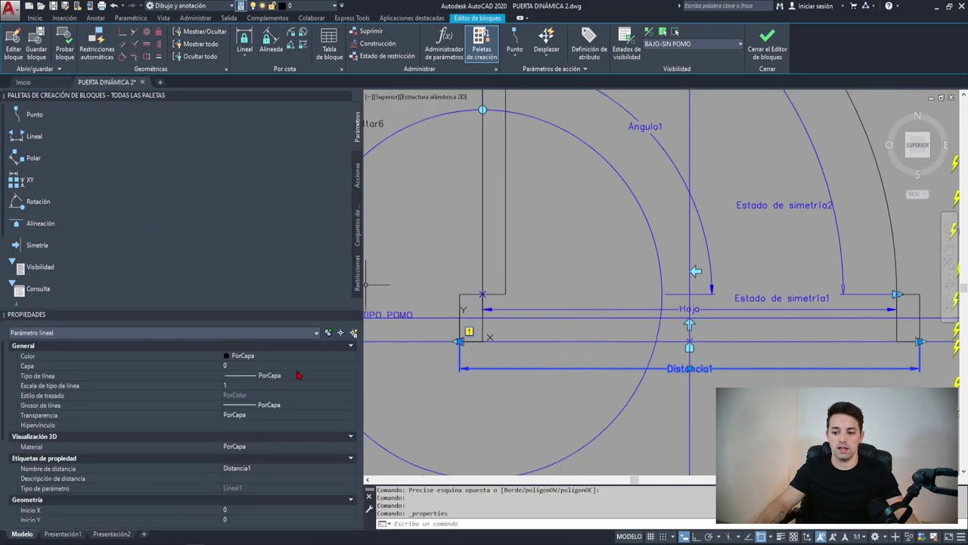
click(154, 464)
text(Ancho p)
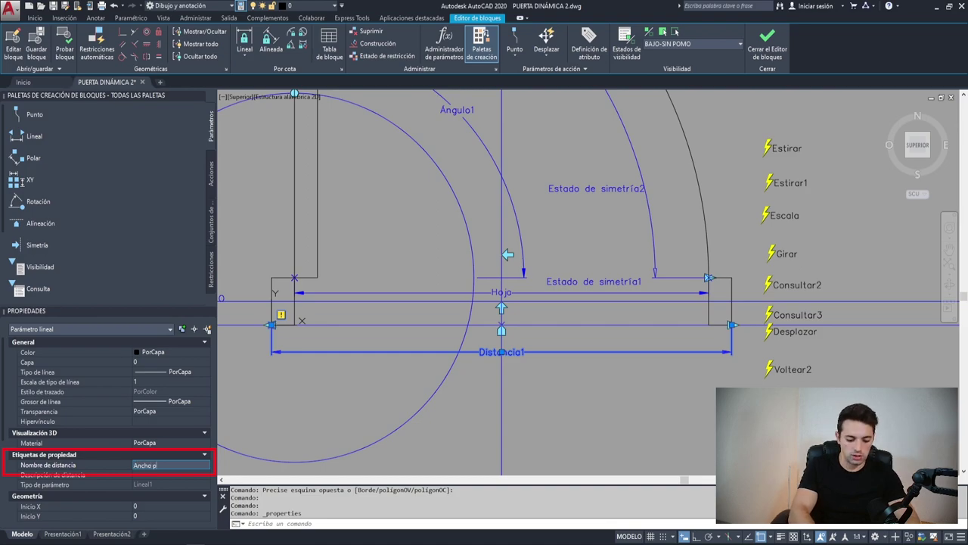
text(uerta)
key(Return)
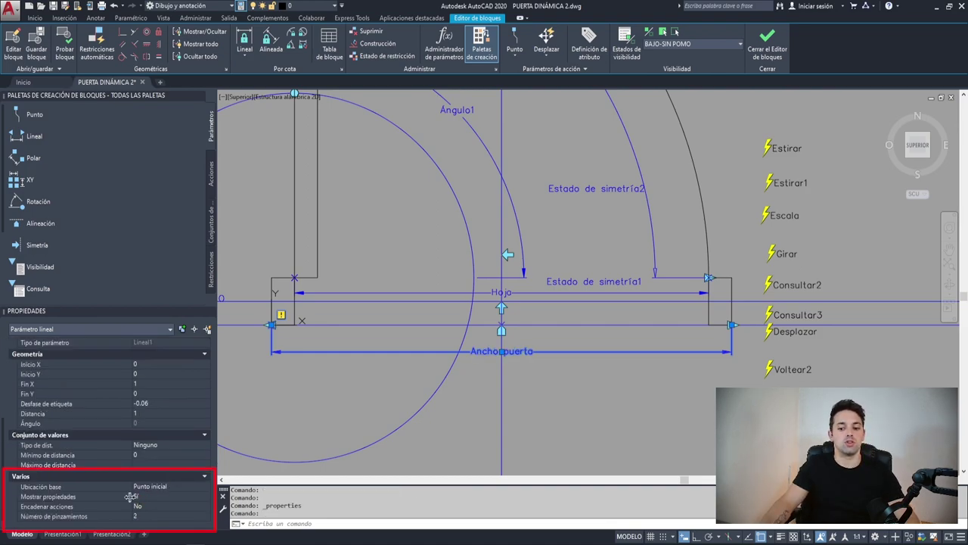
click(150, 498)
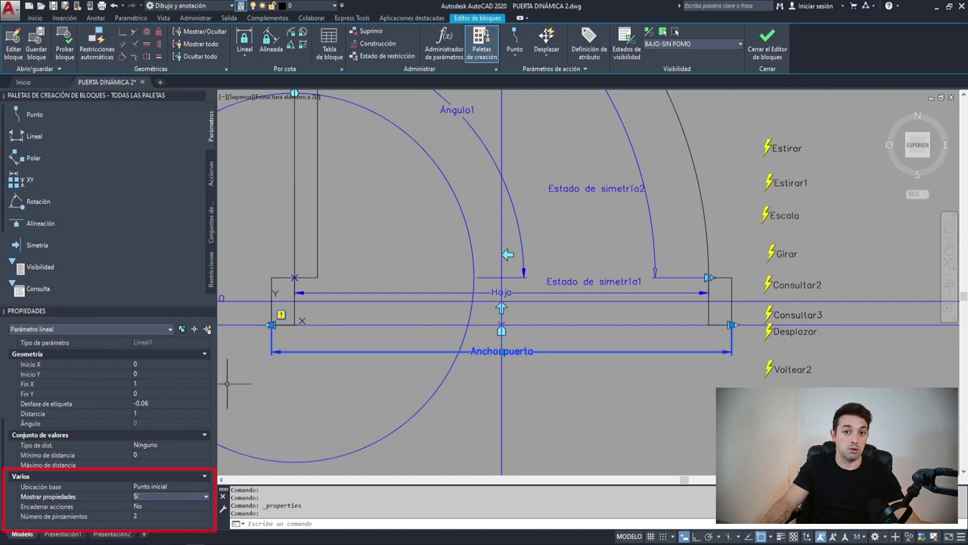
click(157, 517)
click(144, 528)
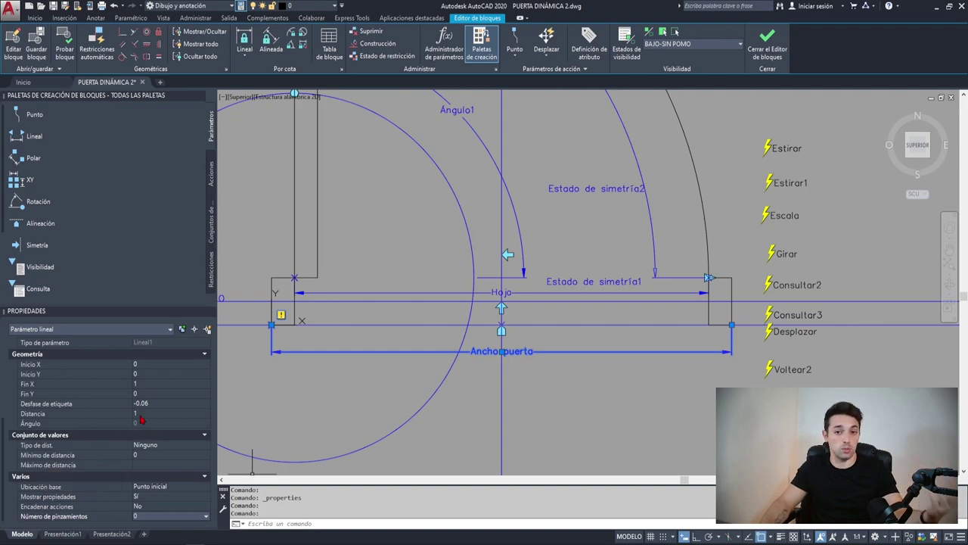
Try selection windows over the actions and inspect the Hoja linear parameter.
click(836, 120)
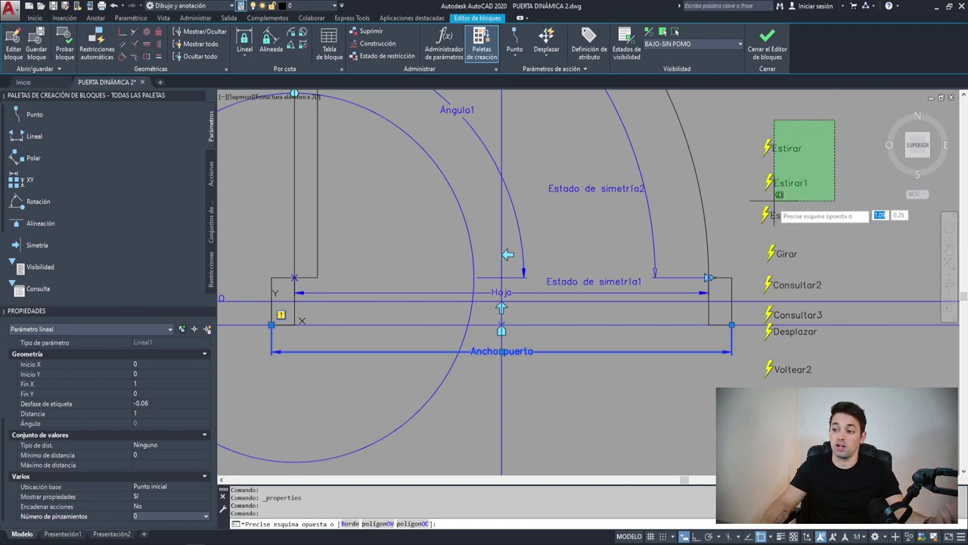
click(739, 251)
key(Escape)
click(473, 376)
key(Escape)
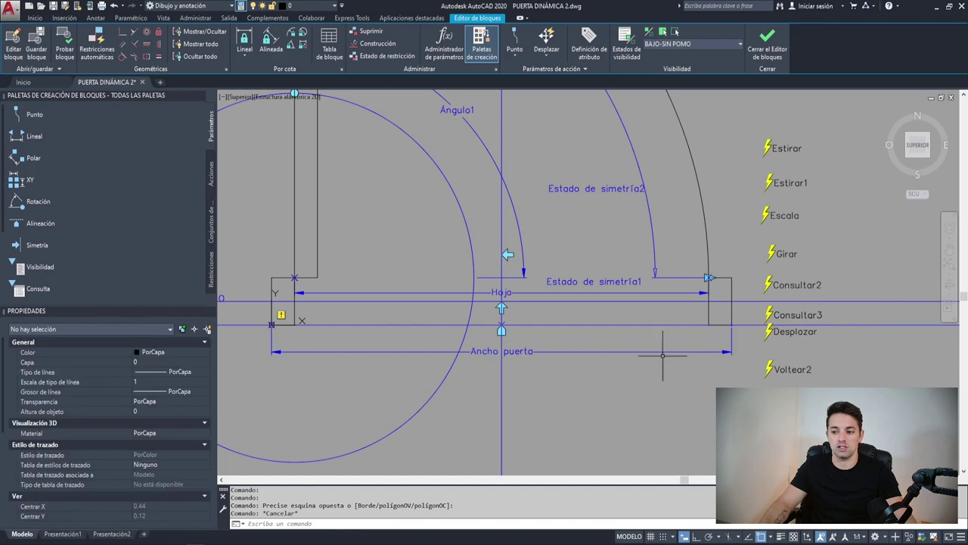
click(663, 294)
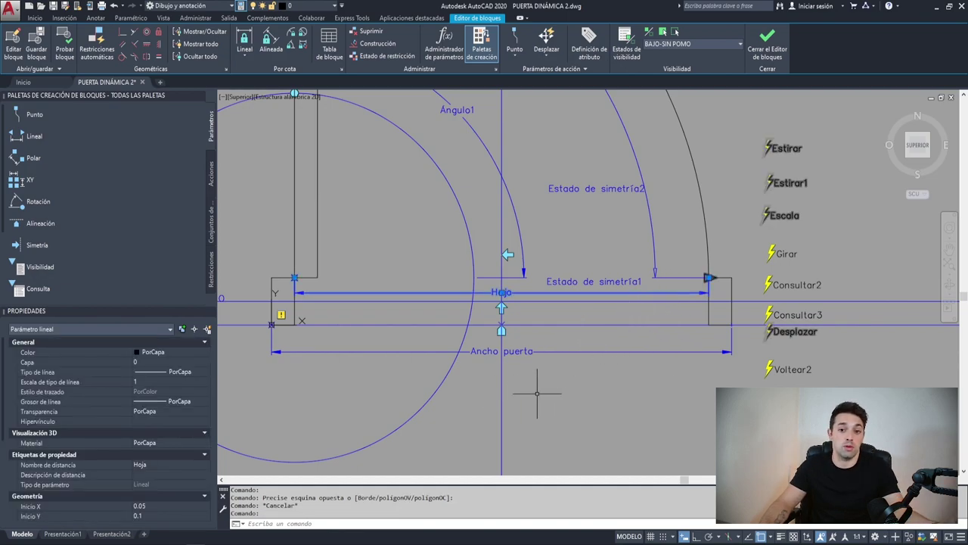
key(Escape)
middle_drag(669, 321, 614, 366)
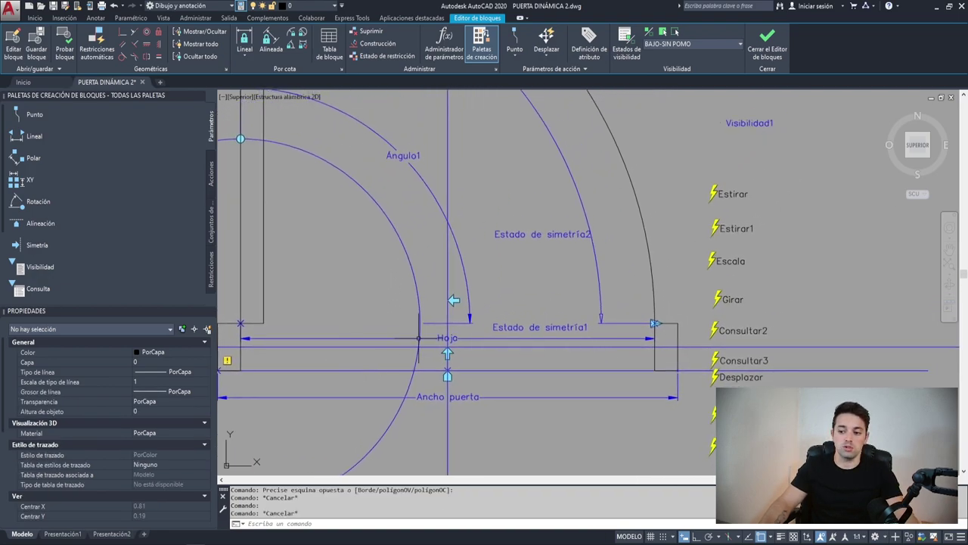
Redefine the Estirar frame around the door's right end, adding the Ancho puerta end to its objects.
click(725, 195)
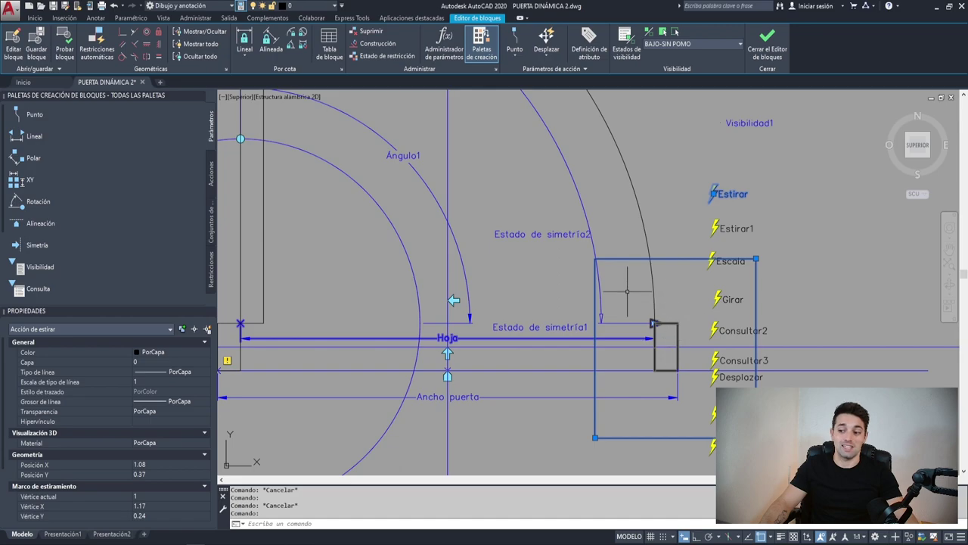
double_click(725, 195)
middle_drag(725, 195, 642, 176)
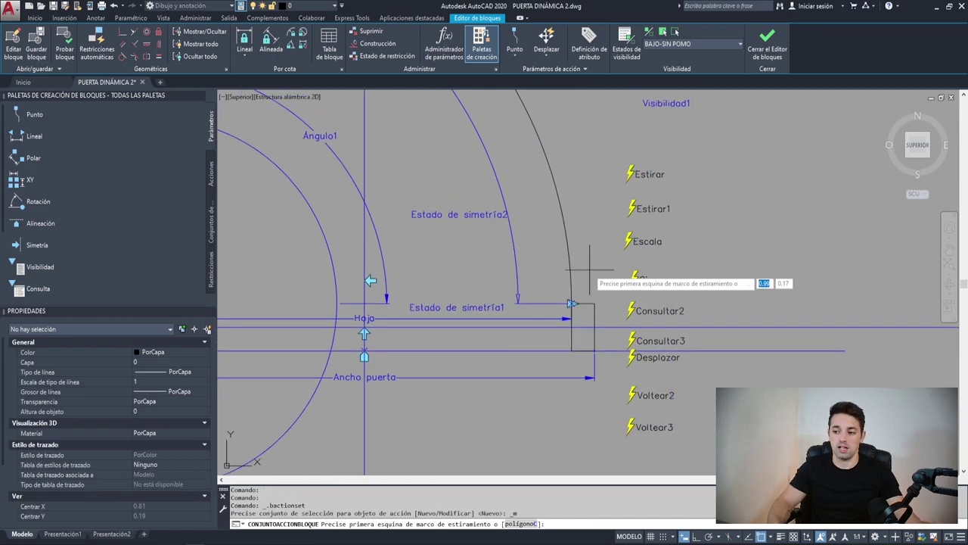
click(512, 240)
click(673, 418)
click(611, 359)
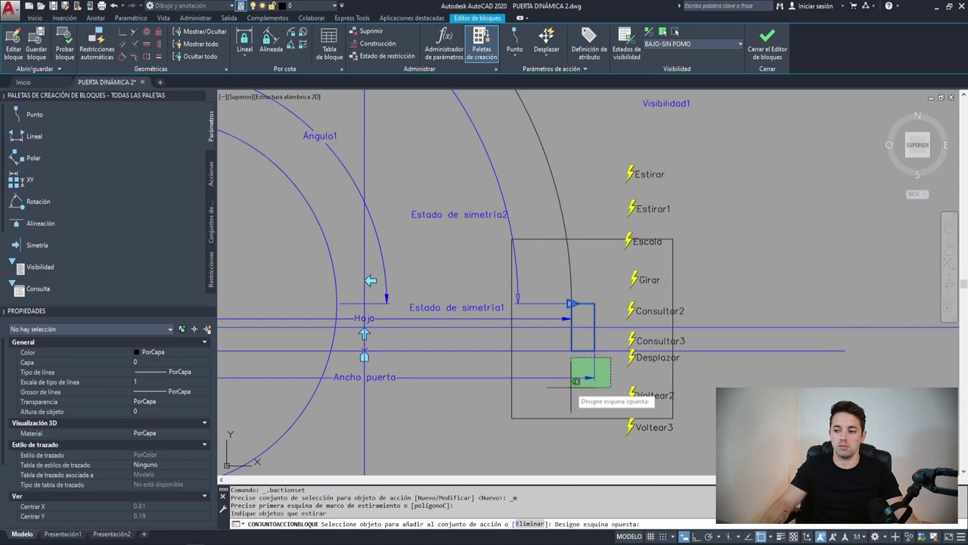
click(571, 386)
middle_drag(585, 354, 585, 331)
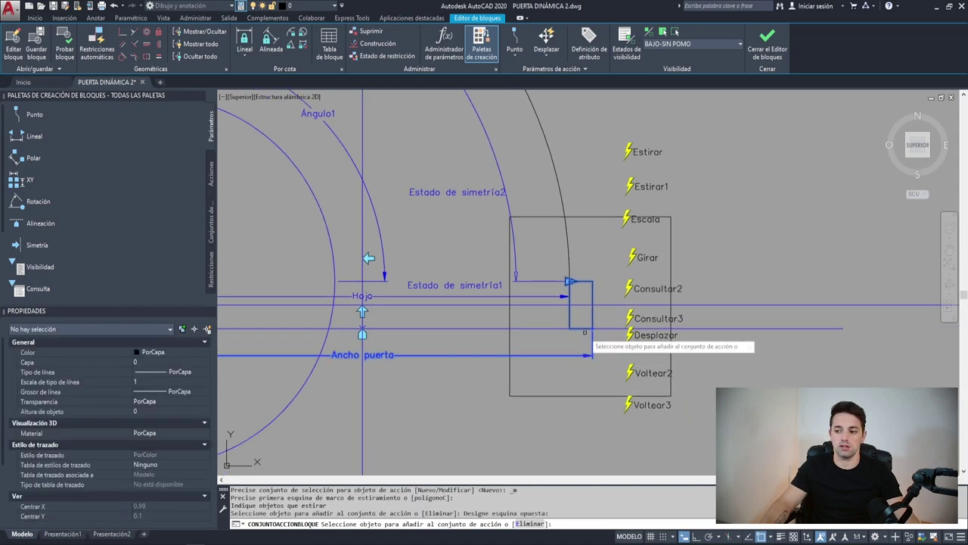
scroll(597, 281, down, 2)
key(Return)
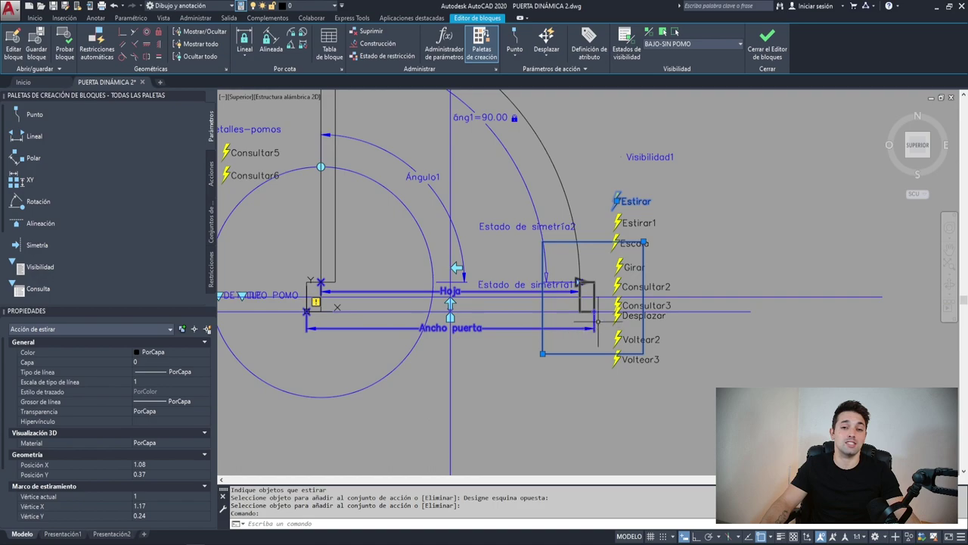
key(Escape)
key(Escape)
middle_drag(493, 356, 559, 391)
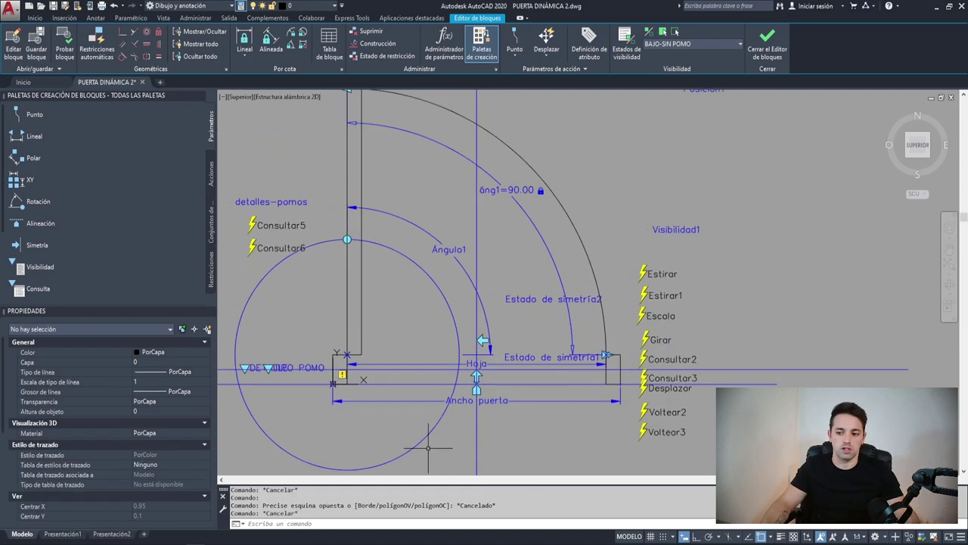
Make the Ancho puerta parameter visible in all visibility states with BVSHOW, answering Todos.
scroll(434, 373, up, 2)
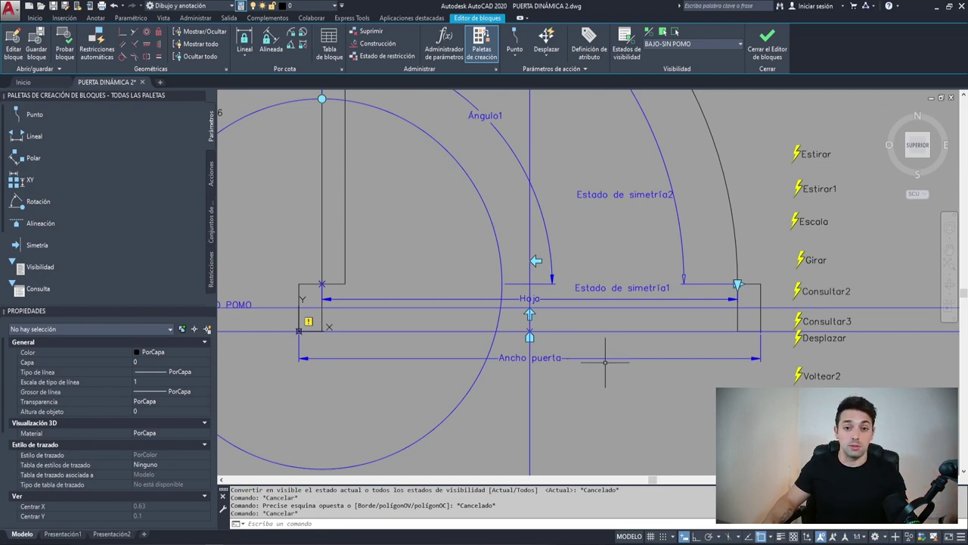
click(609, 361)
click(577, 342)
text(bvshow)
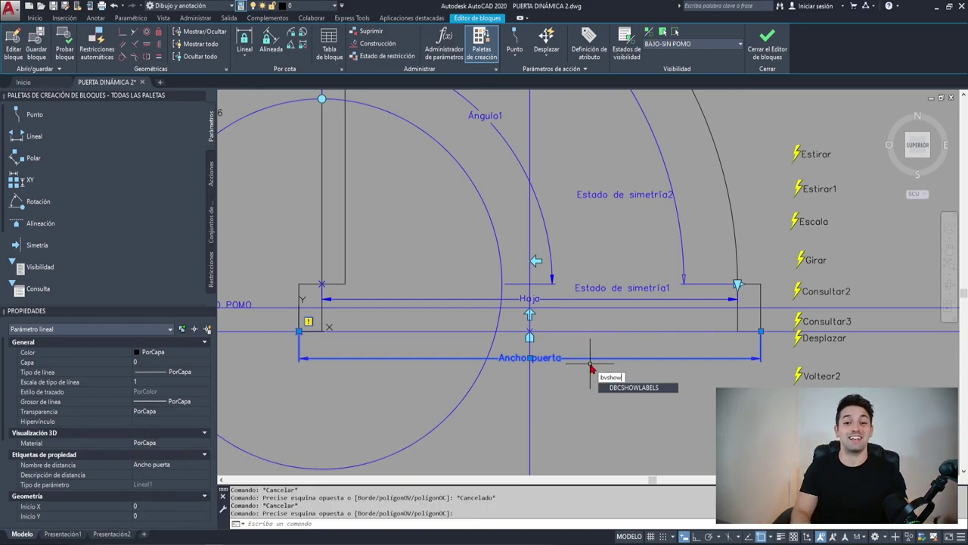
key(Return)
text(T)
key(Return)
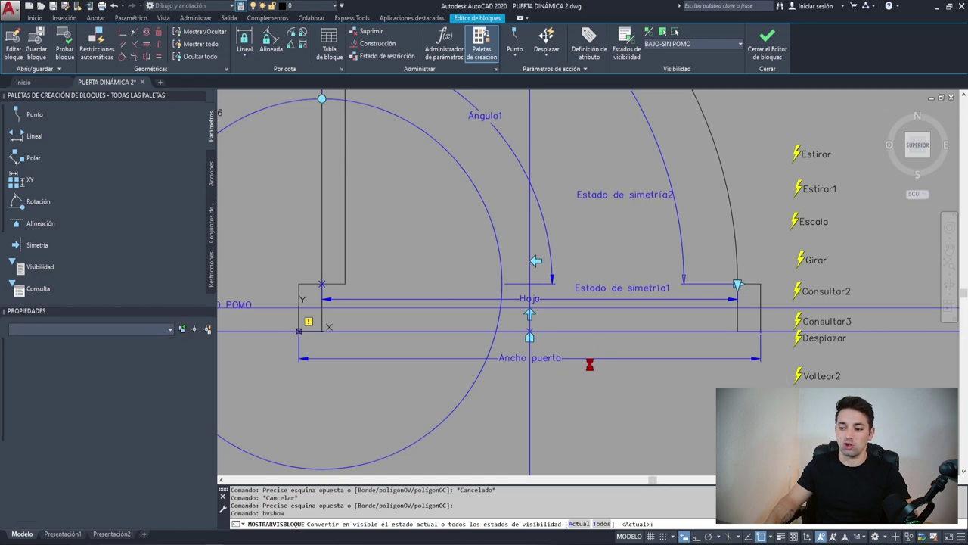
click(590, 359)
click(560, 347)
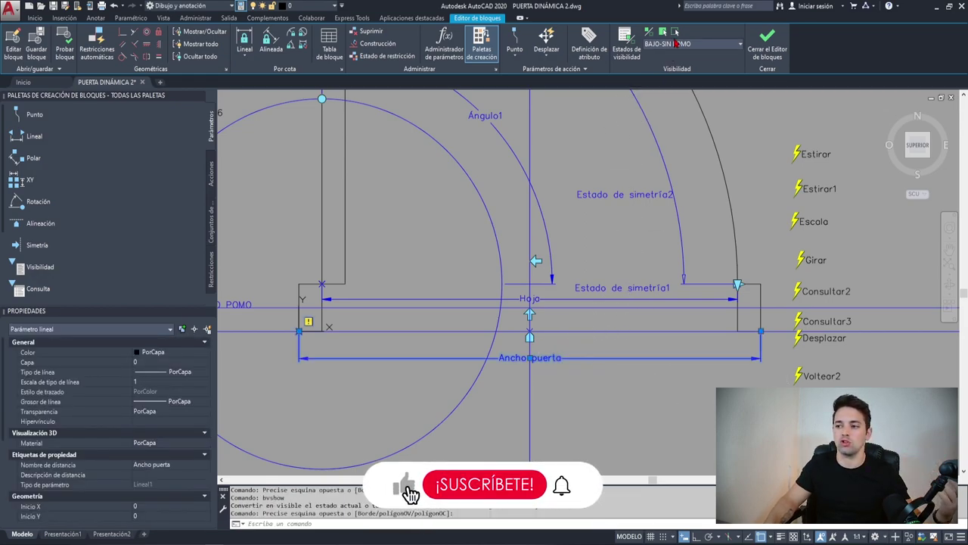
Keep BAJO-SIN POMO as the current visibility state, then select the ang1 angular constraint.
click(673, 44)
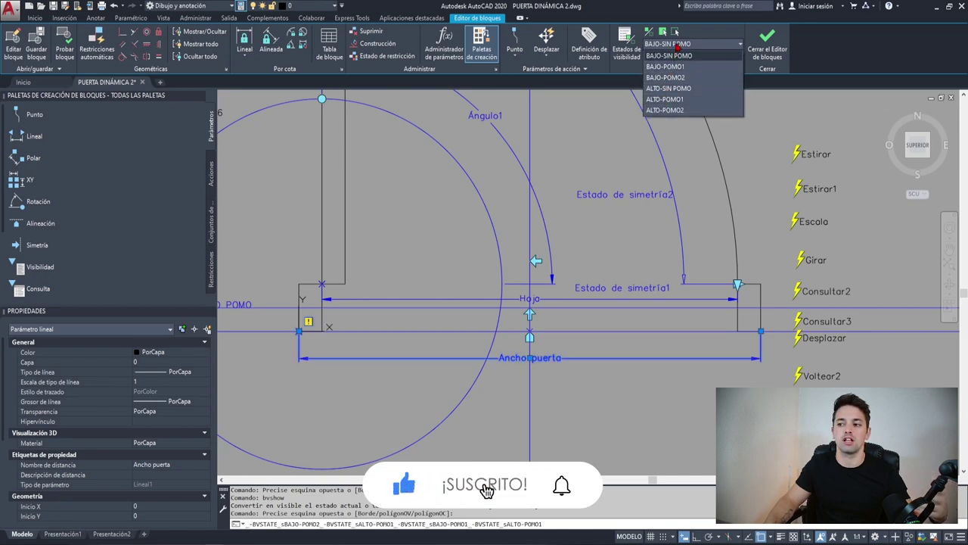
click(670, 47)
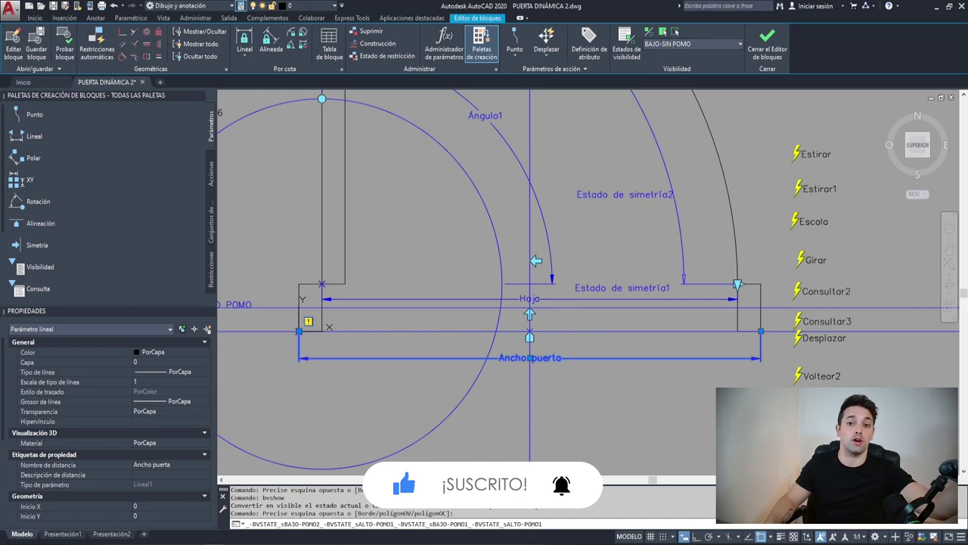
scroll(491, 354, down, 3)
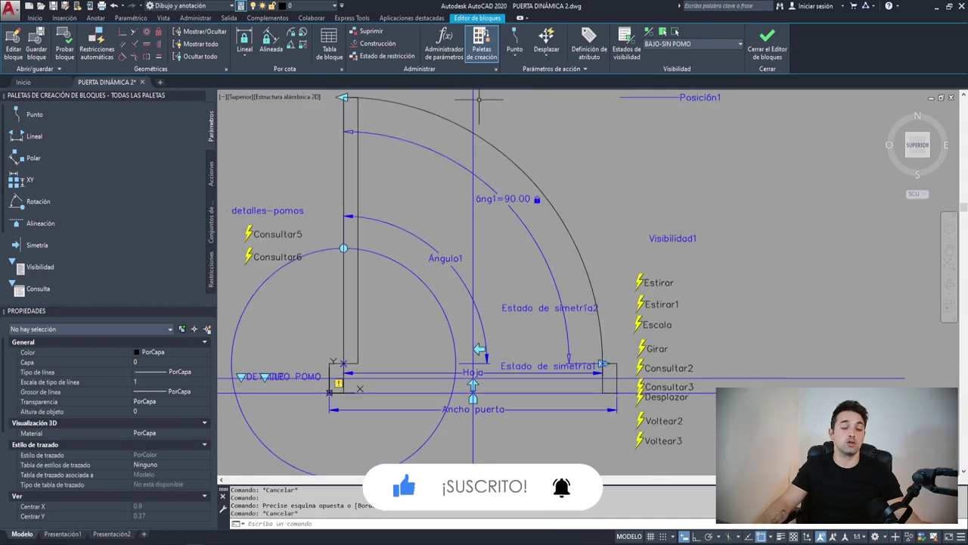
key(Escape)
scroll(424, 151, up, 1)
click(417, 182)
click(417, 182)
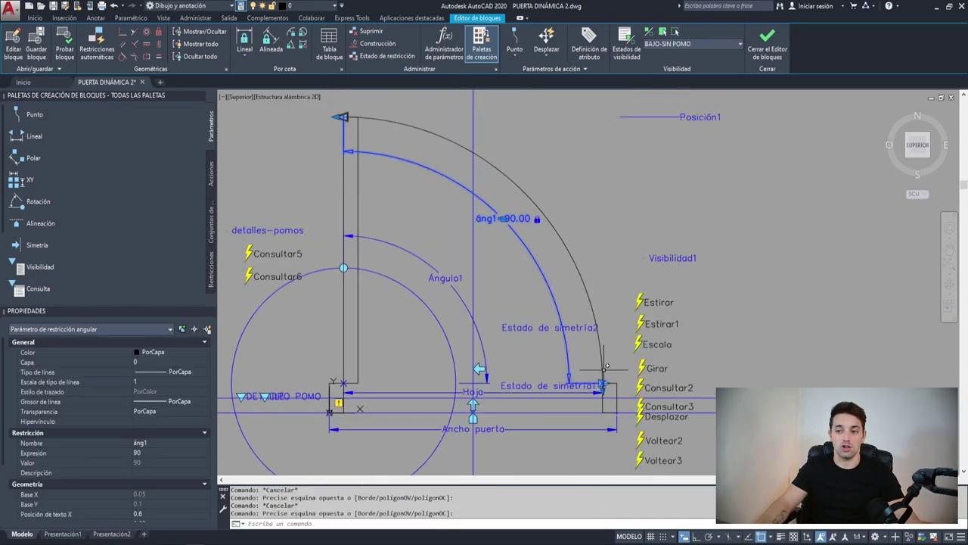
Change ang1's Número de pinzamientos from 1 to 2 in Properties > Varios.
scroll(151, 438, down, 3)
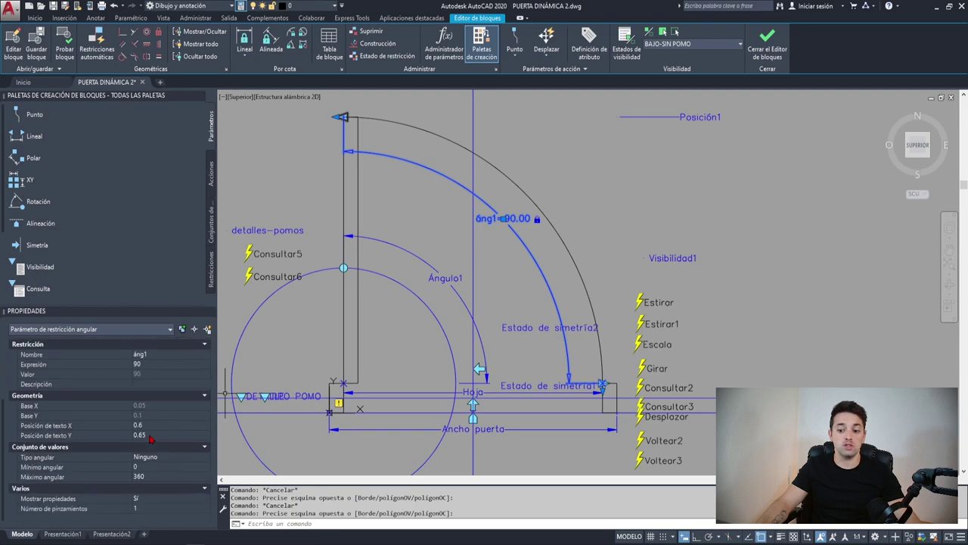
click(132, 511)
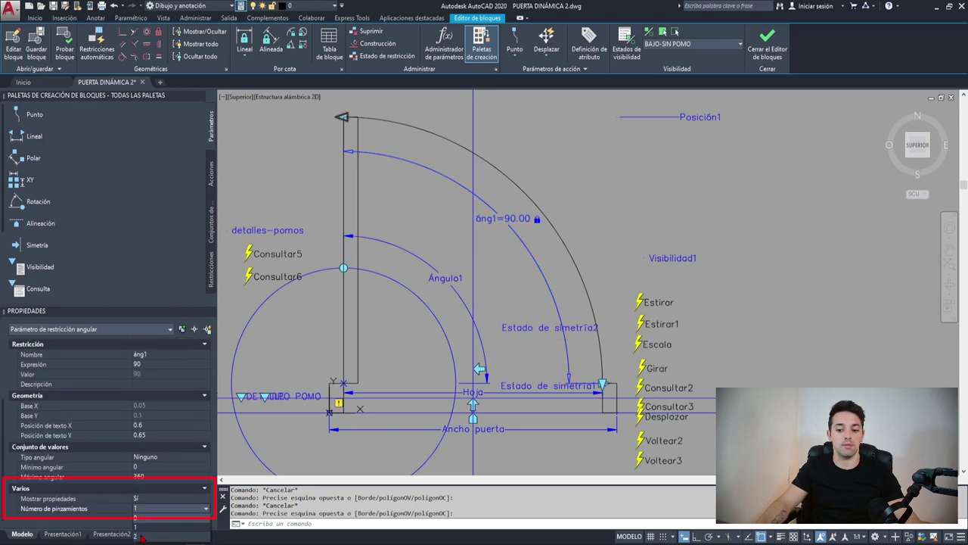
click(139, 535)
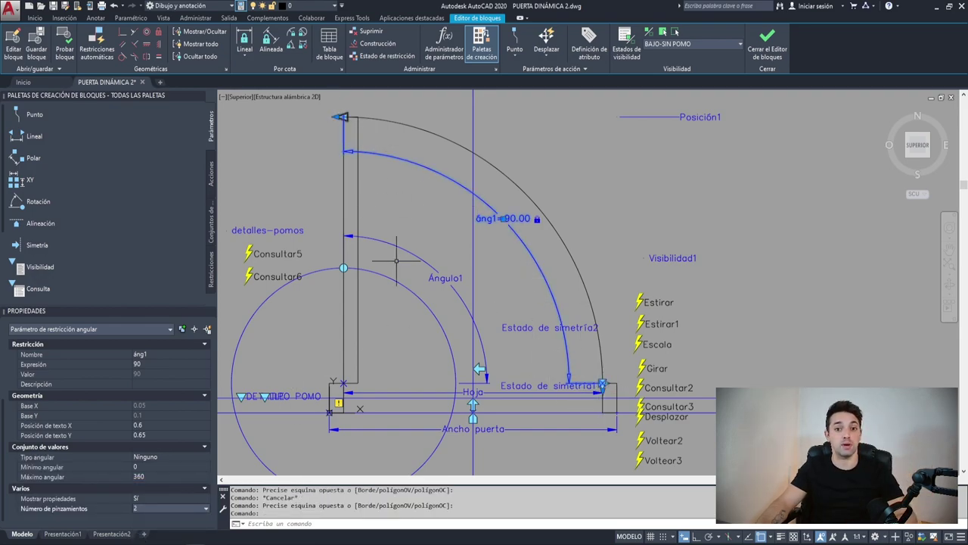
Select the Hoja linear parameter and trial-stretch its grip, then cancel.
key(Escape)
scroll(601, 389, up, 5)
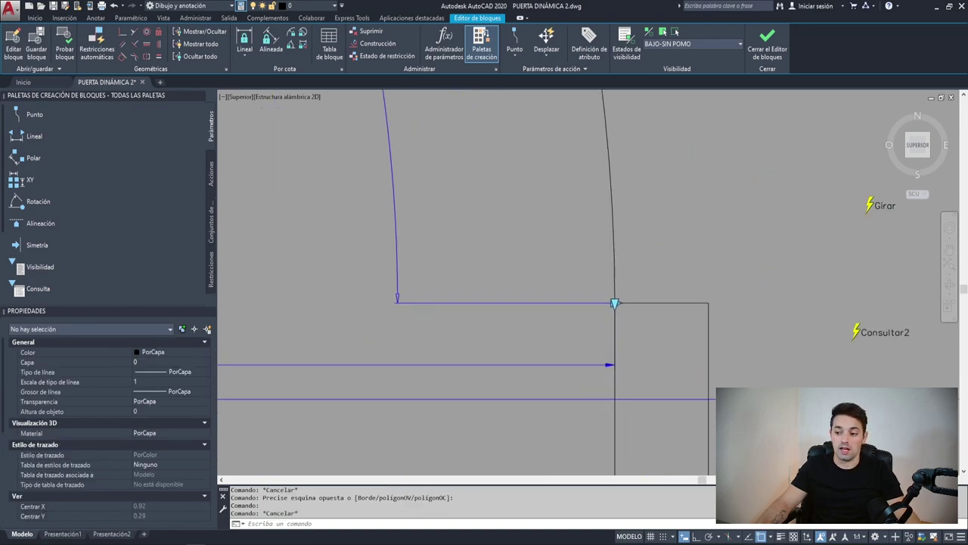
scroll(635, 245, down, 3)
click(614, 321)
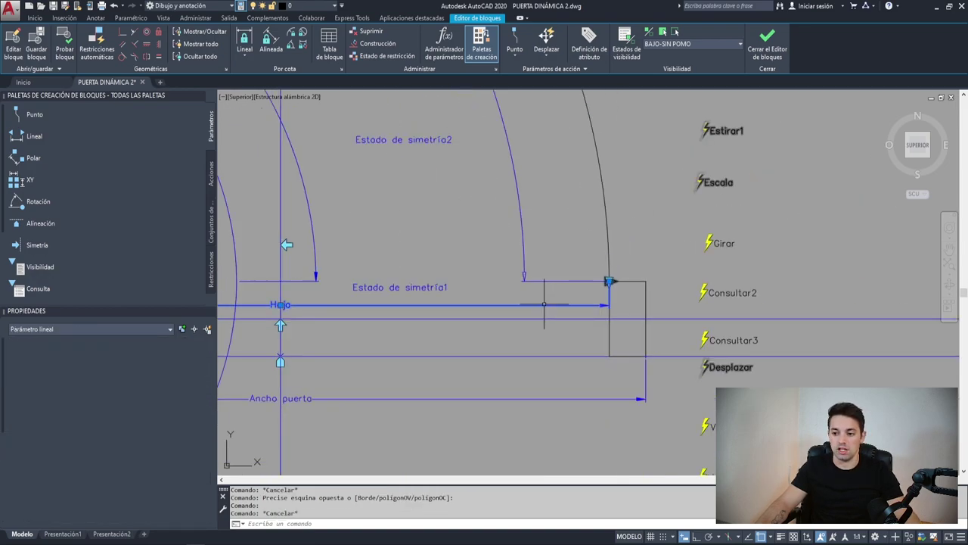
scroll(619, 318, down, 3)
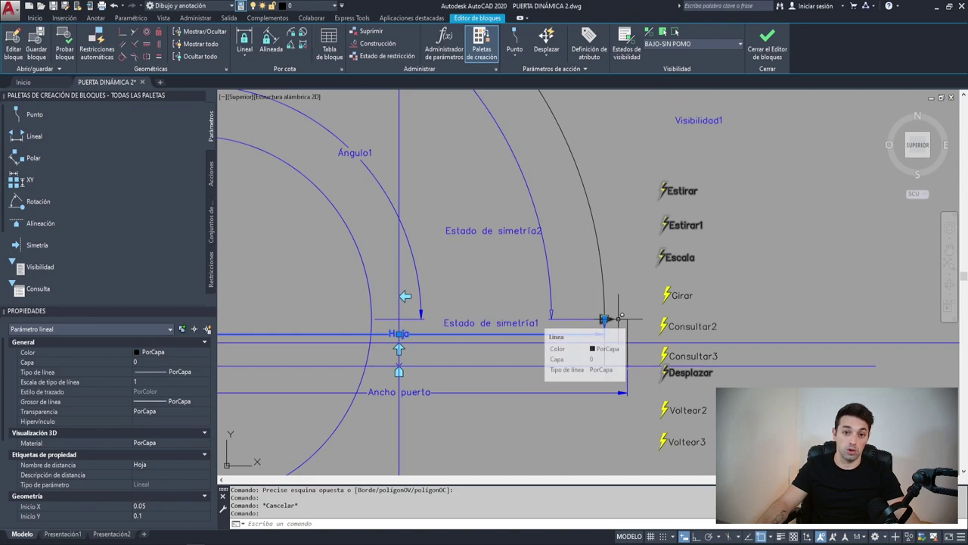
click(606, 320)
key(Escape)
Center the view on the door corner, select its linear grip, and regenerate with RG.
scroll(605, 320, down, 3)
scroll(605, 349, up, 5)
scroll(488, 393, up, 4)
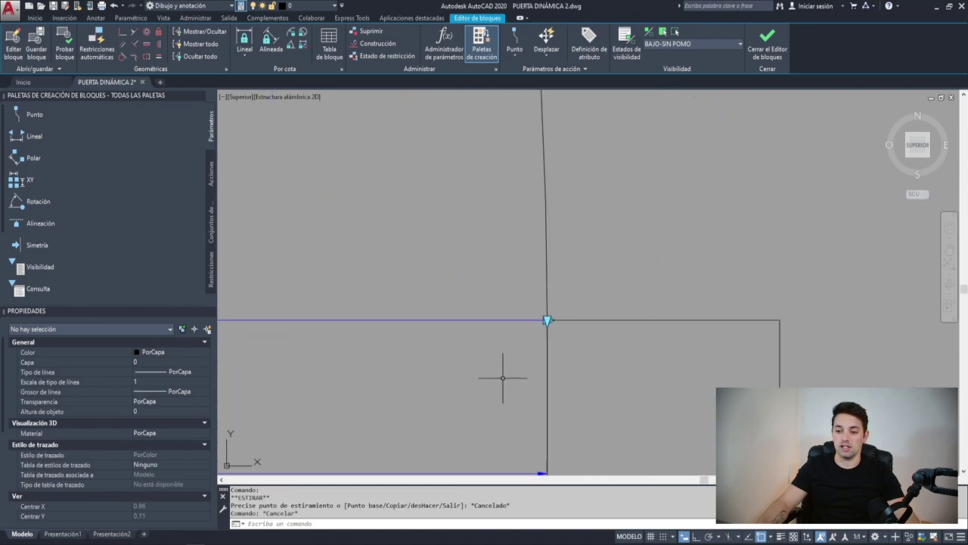
middle_drag(504, 378, 467, 358)
click(510, 303)
middle_drag(509, 303, 488, 303)
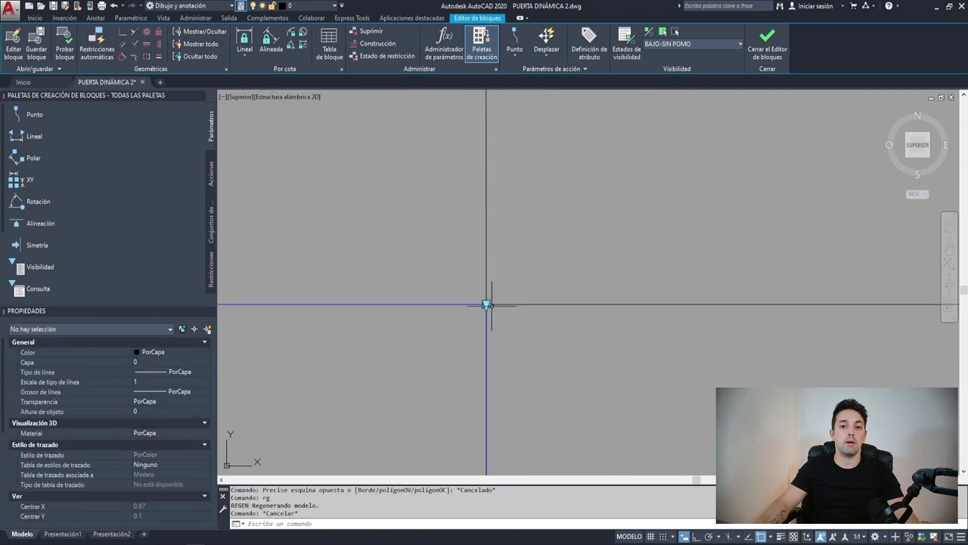
text(rg)
key(Return)
Move the linear parameter grip onto the door corner, 0.05 outward from the right end.
click(488, 302)
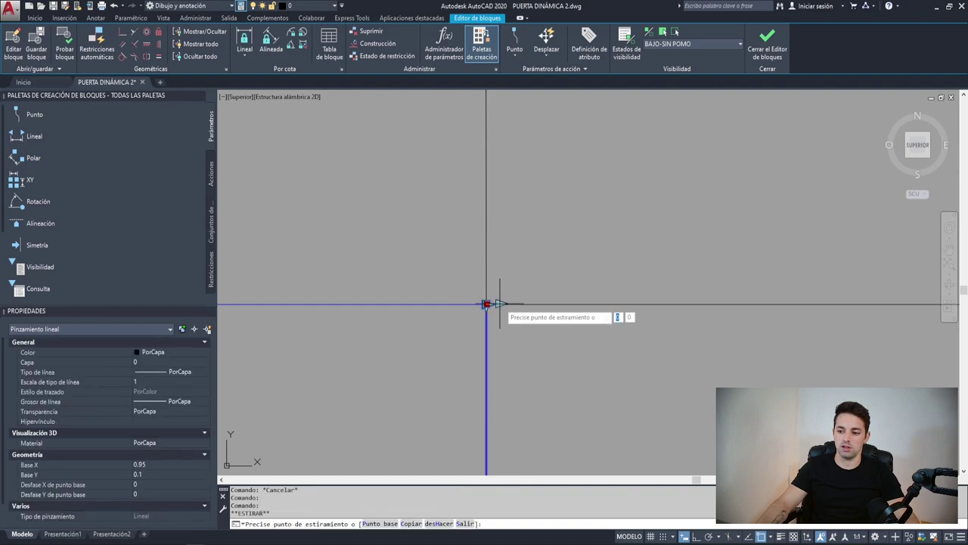
scroll(618, 331, down, 1)
scroll(534, 249, down, 1)
middle_drag(560, 334, 447, 205)
scroll(502, 224, down, 4)
click(556, 229)
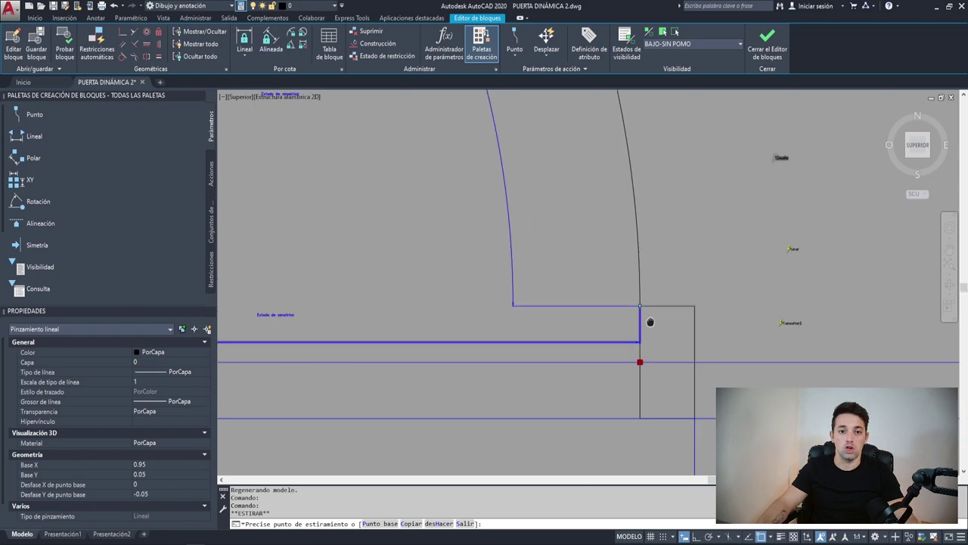
Cancel the next grip stretch and double-click an action to redefine its object selection set.
click(638, 359)
key(Escape)
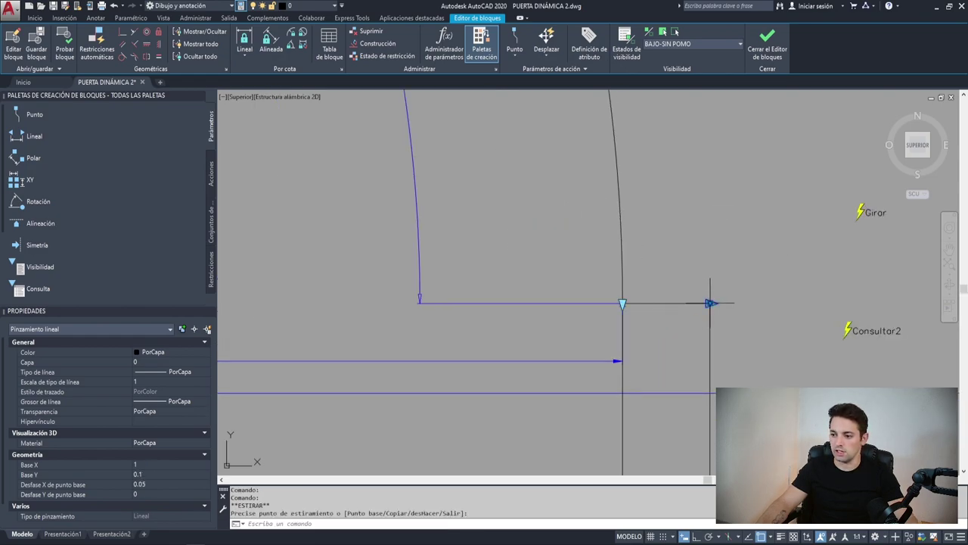
scroll(681, 317, down, 3)
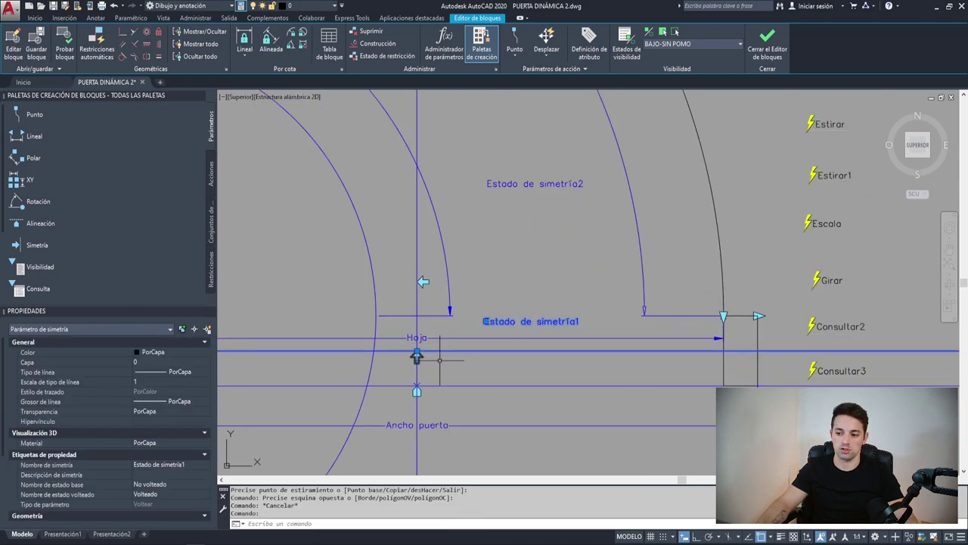
scroll(656, 306, down, 2)
double_click(780, 362)
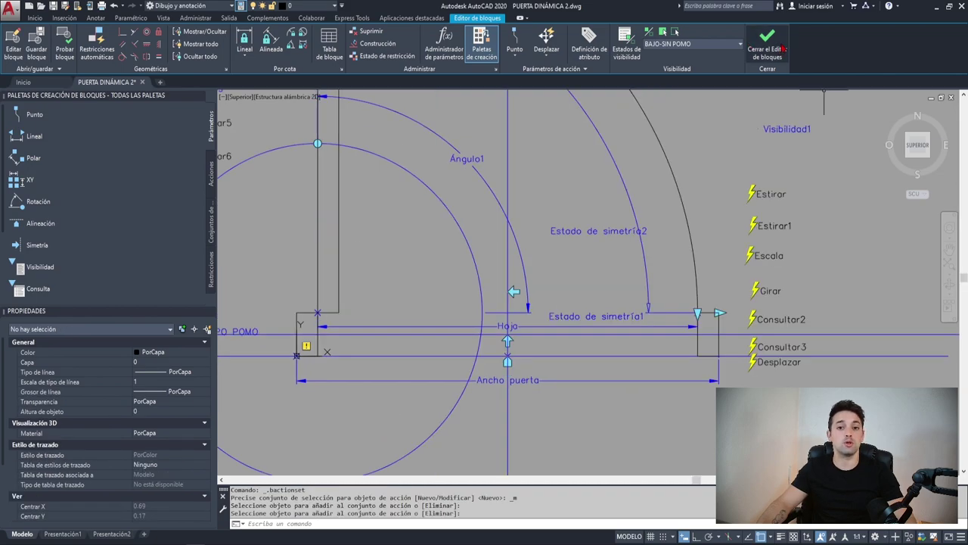
Close the Block Editor saving changes, and select the inserted door.
click(784, 49)
click(480, 263)
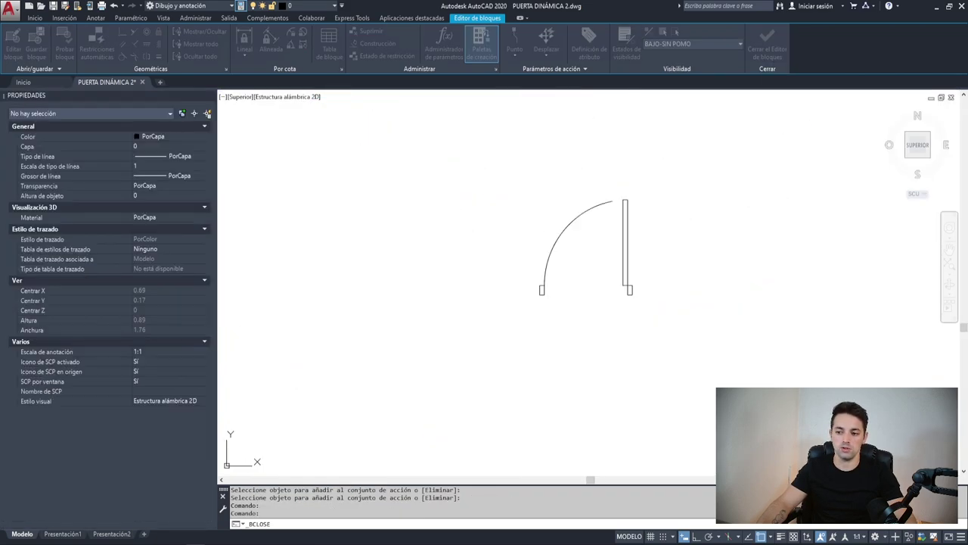
scroll(479, 352, up, 2)
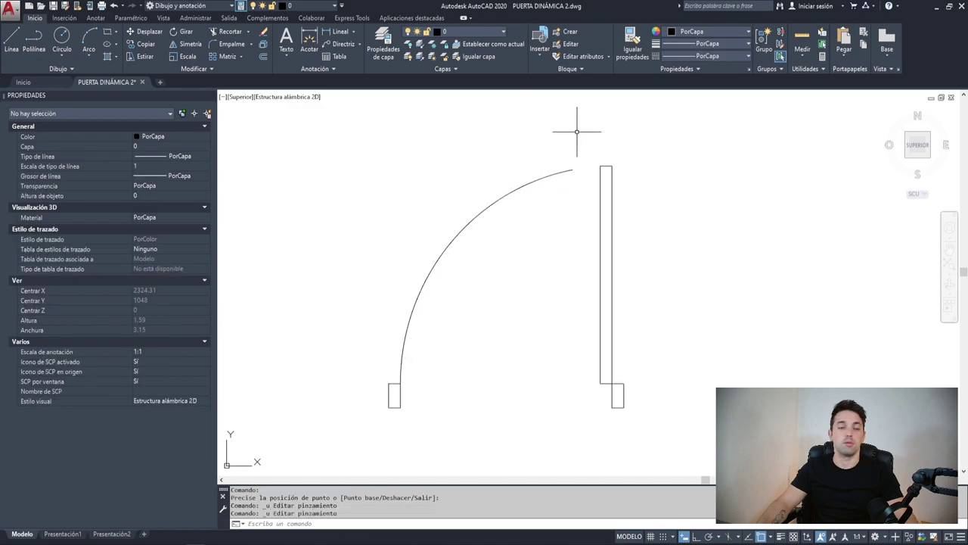
click(501, 233)
click(587, 172)
Test the swing-arc angle grip, then flip the door over and back.
click(574, 170)
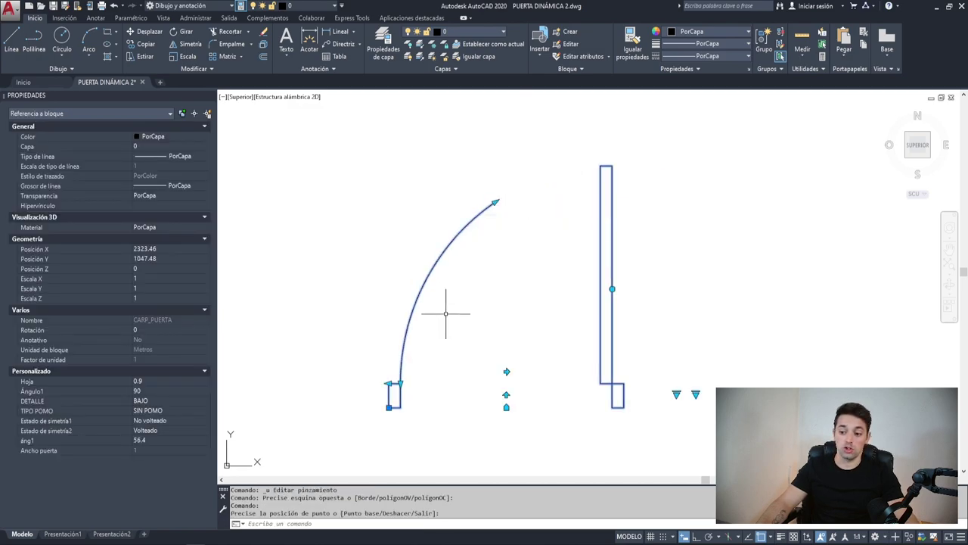
scroll(434, 341, down, 2)
click(483, 376)
click(482, 376)
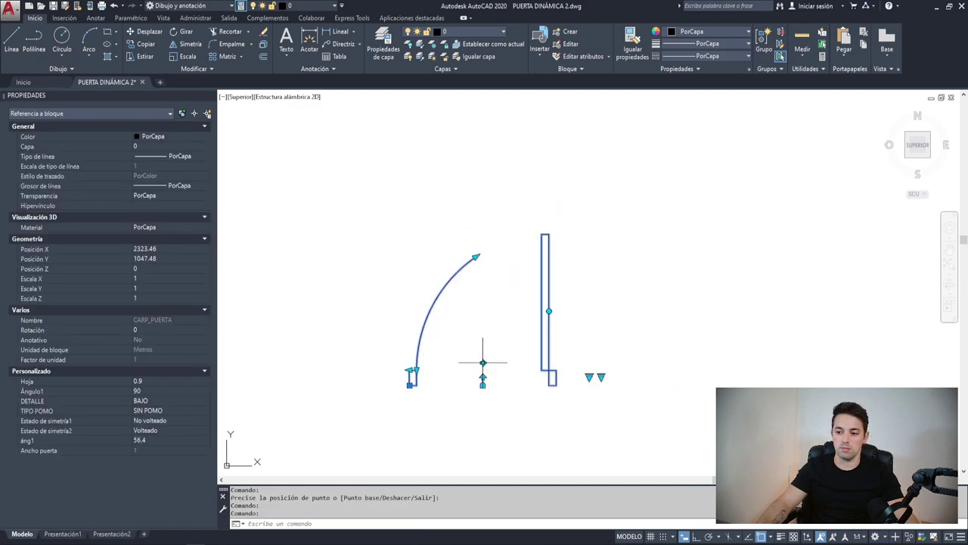
click(482, 362)
click(483, 363)
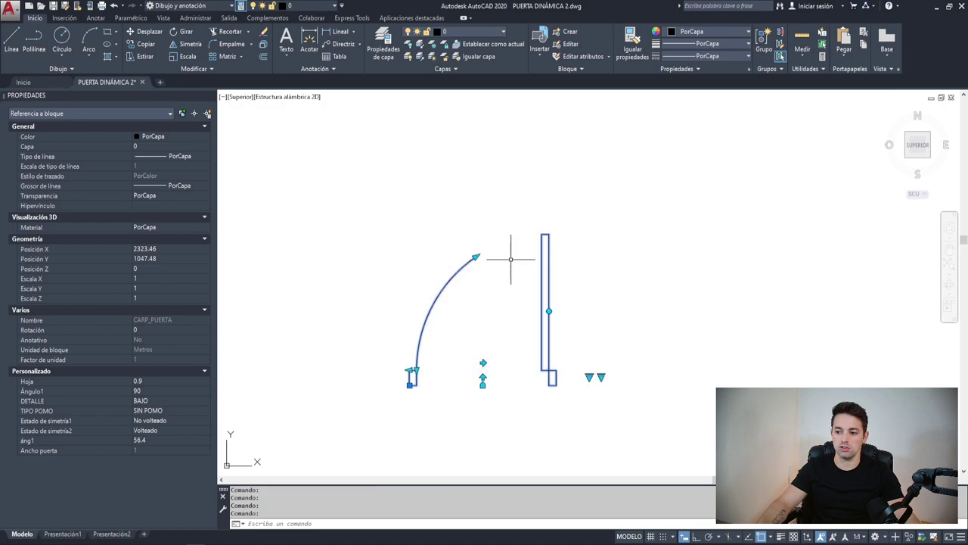
Set the swing arc to about 86.82° and deselect the door.
click(534, 236)
click(547, 225)
scroll(566, 235, down, 2)
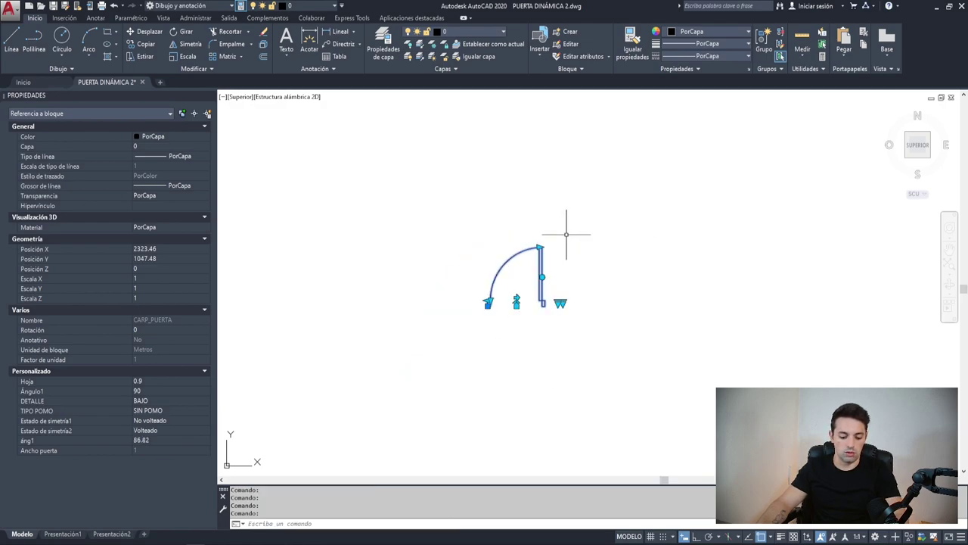
right_click(568, 239)
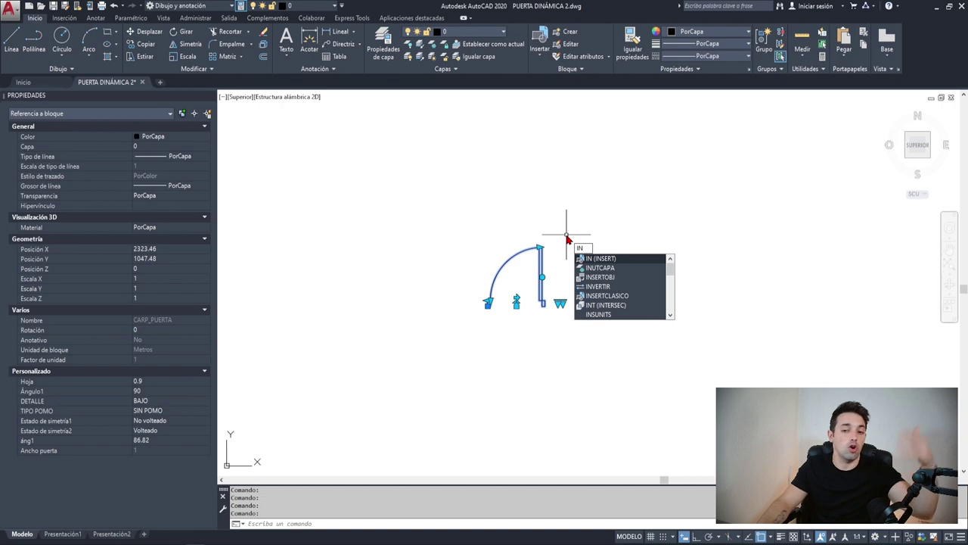
Insert a fresh CARP_PUERTA door and flip its swing with the flip grip.
key(Escape)
key(Escape)
key(Escape)
key(Escape)
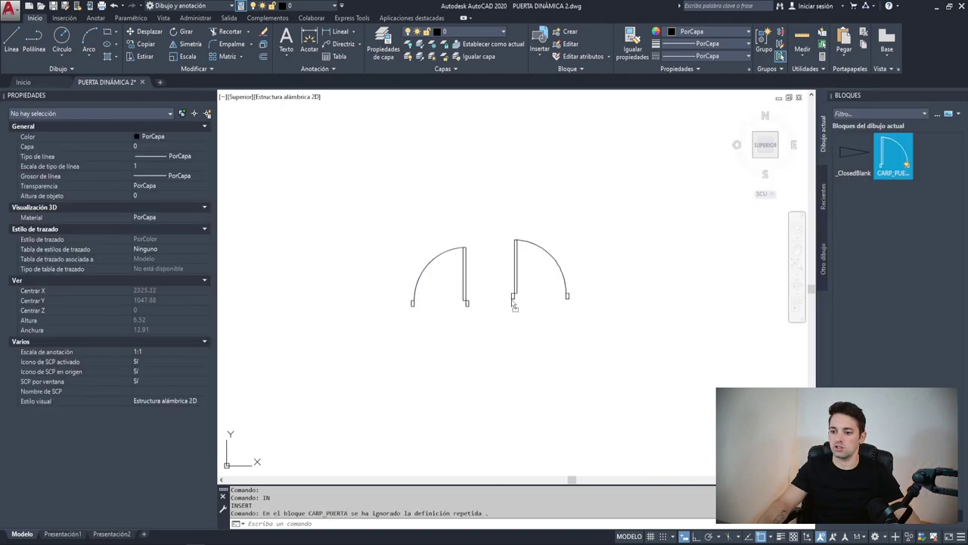
drag(569, 254, 530, 288)
scroll(524, 292, up, 2)
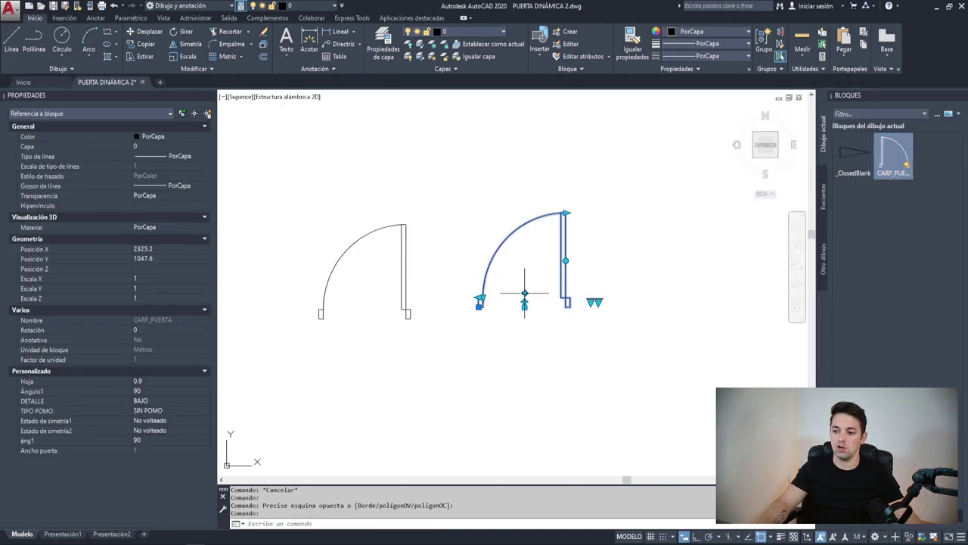
click(524, 297)
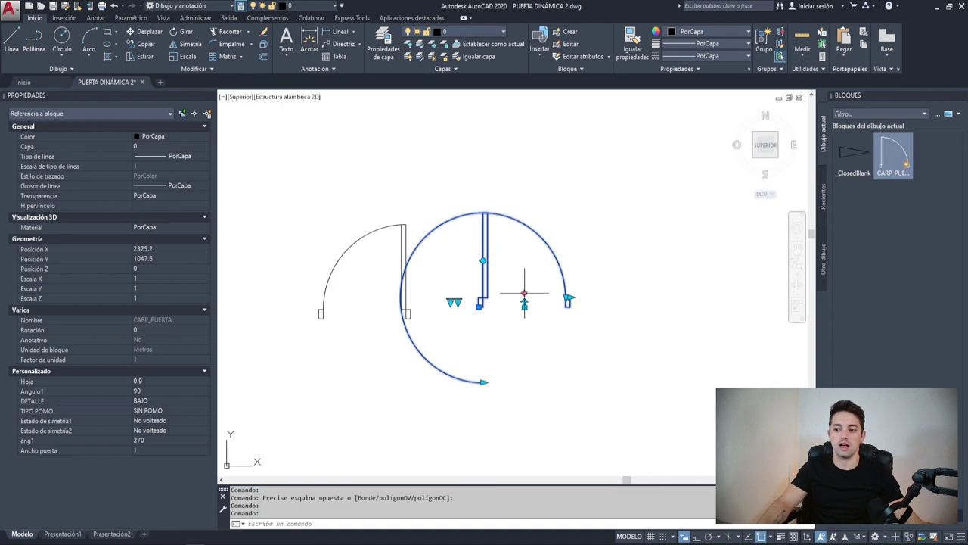
Erase the older door on the left.
key(Escape)
click(345, 255)
key(Delete)
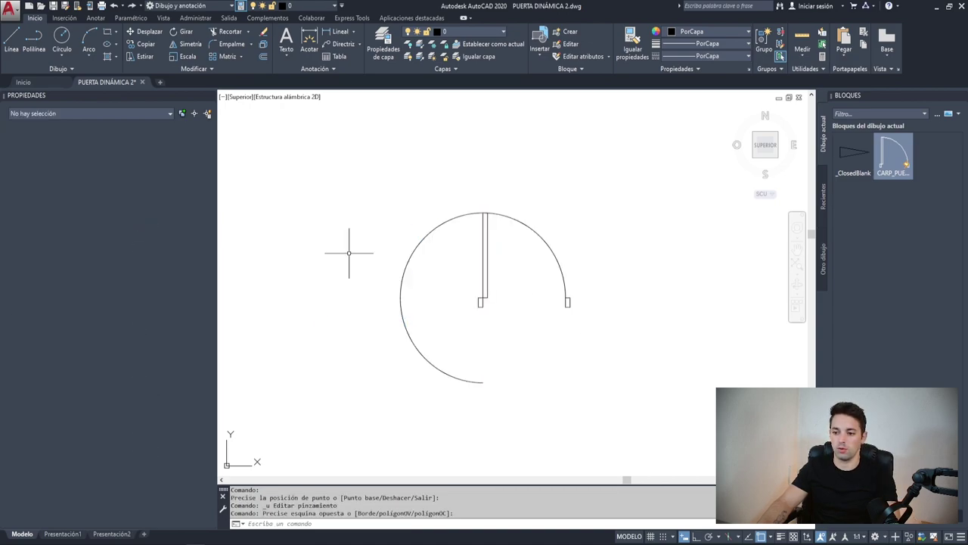
scroll(500, 310, up, 3)
scroll(503, 314, up, 2)
Widen the door leaf to 1.16 using its width grip.
scroll(429, 301, down, 3)
click(429, 298)
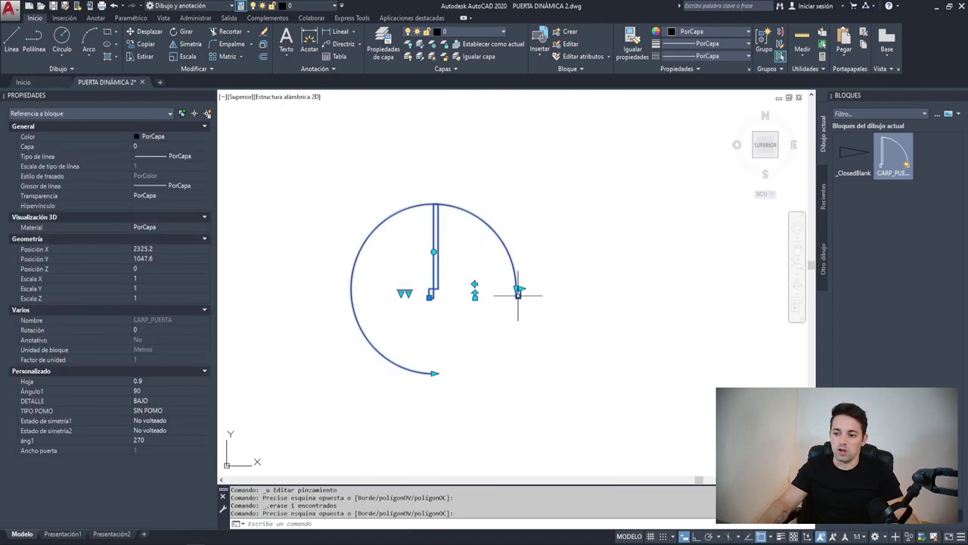
click(520, 288)
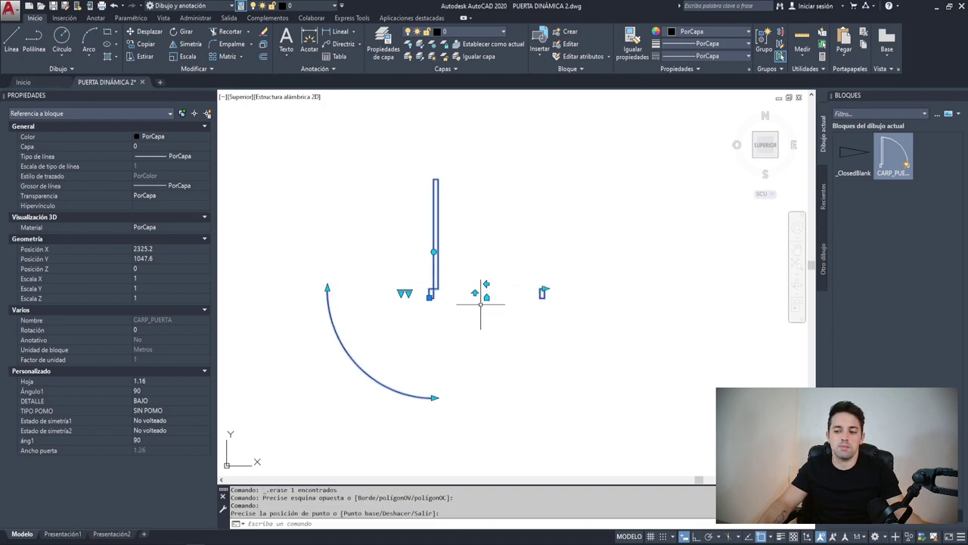
click(327, 286)
Extend the swing arc to three quarters, shorten it back, and open the leaf to about 58°.
click(327, 288)
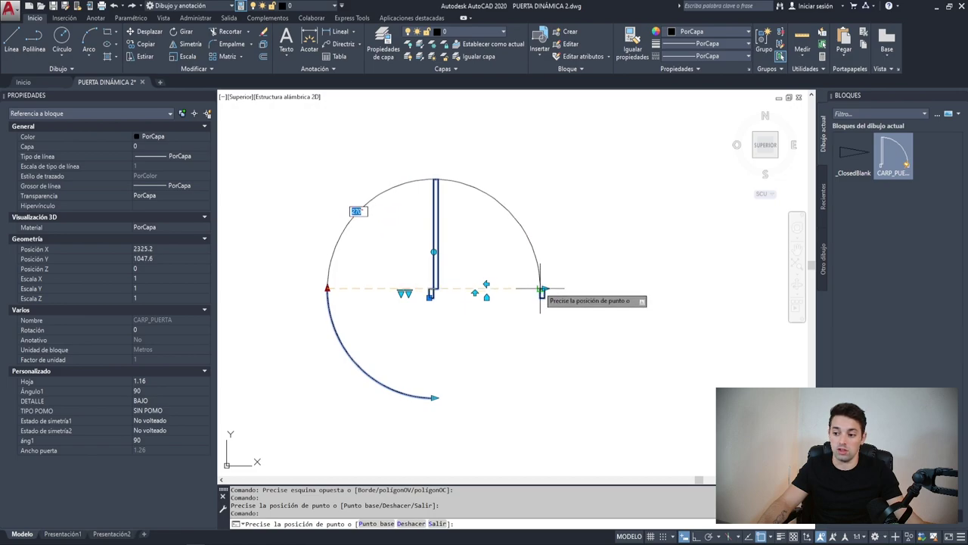
click(541, 292)
click(436, 397)
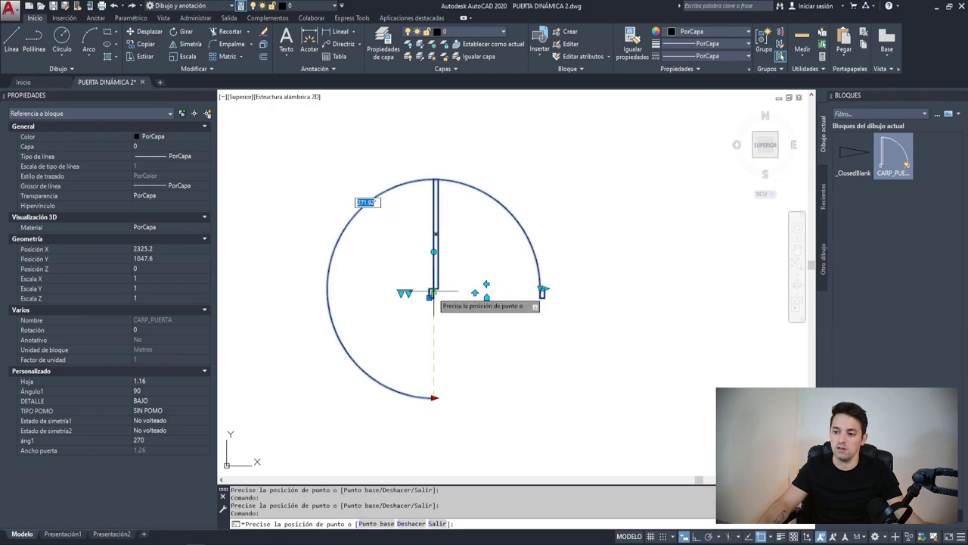
click(433, 182)
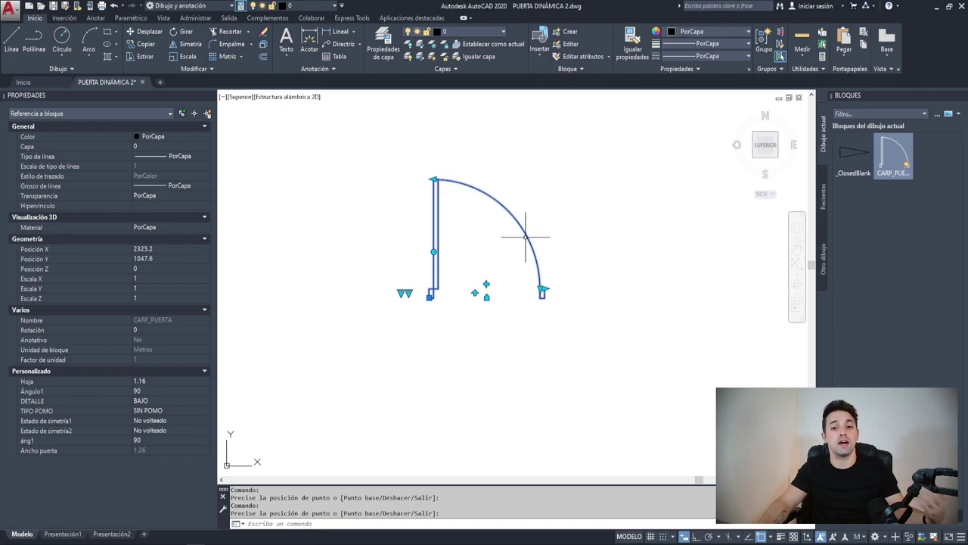
click(433, 251)
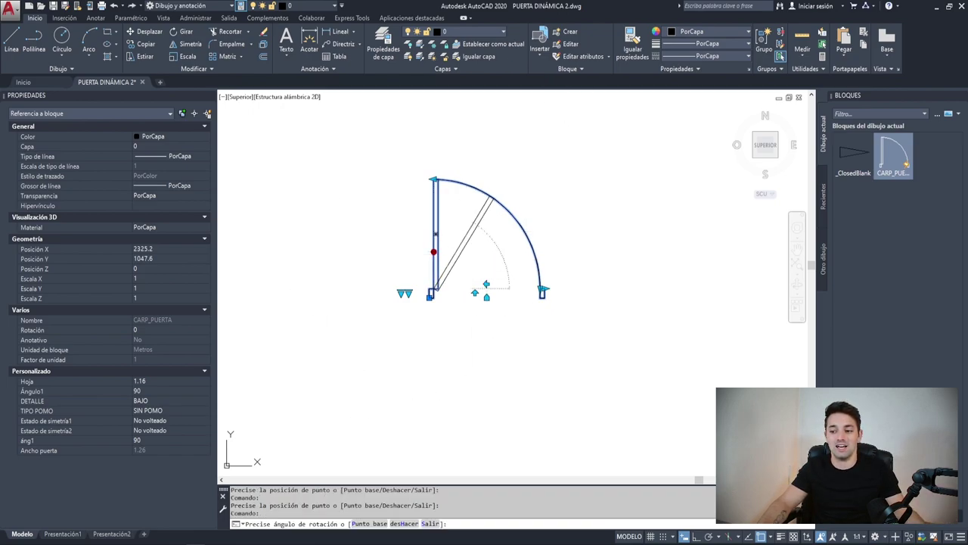
click(437, 178)
click(432, 179)
Flip the door, switch the knob to POMO 2, and restore a full quarter swing.
click(492, 281)
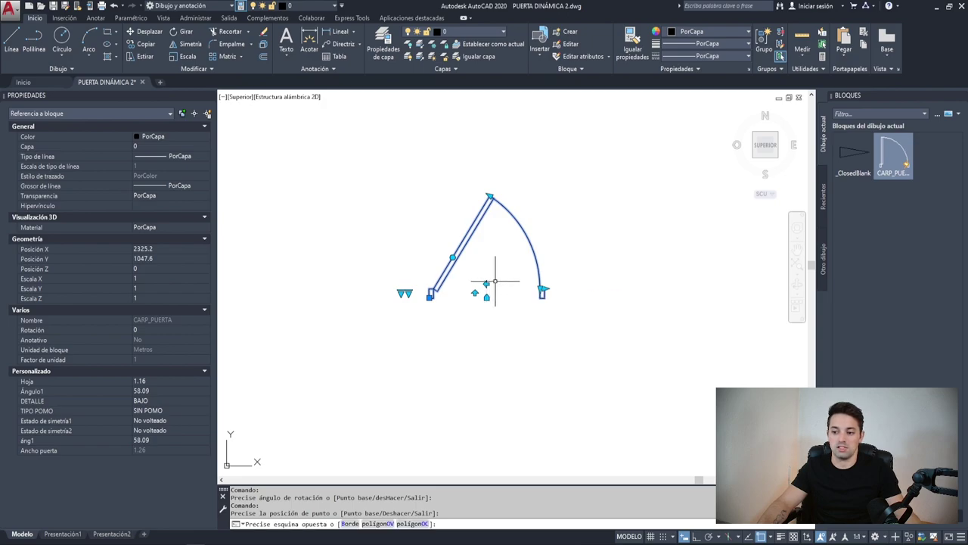
click(486, 284)
click(488, 284)
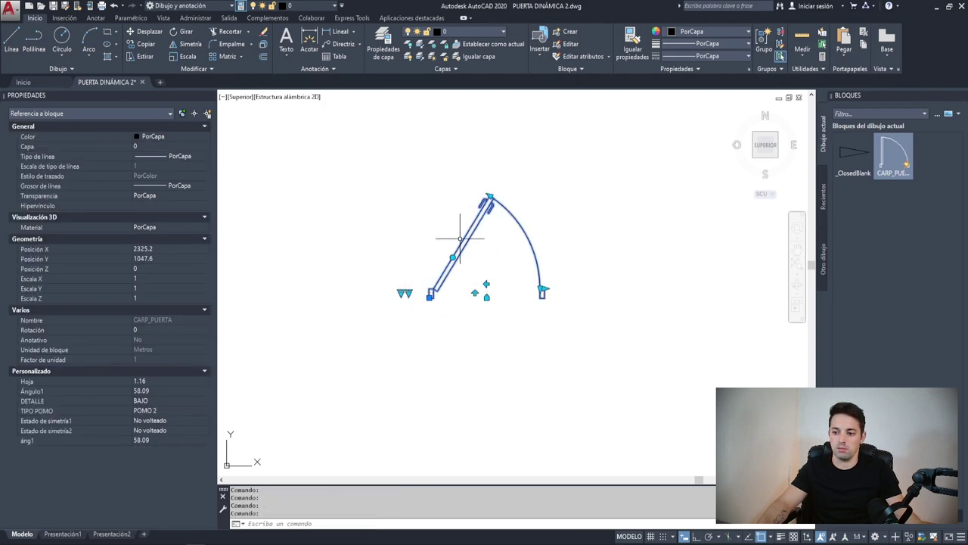
click(452, 257)
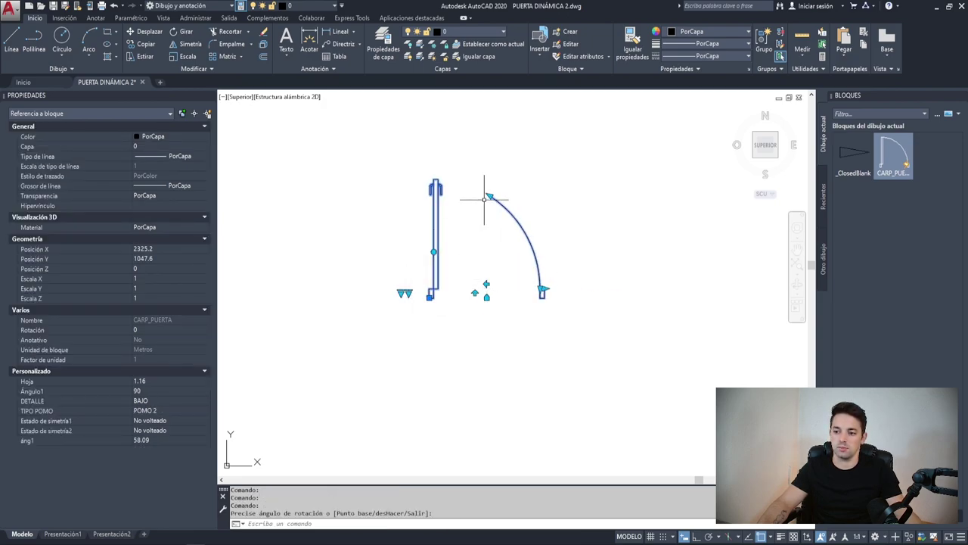
click(438, 182)
Flip both symmetry states to Volteado and return the swing arc to 90°.
click(476, 293)
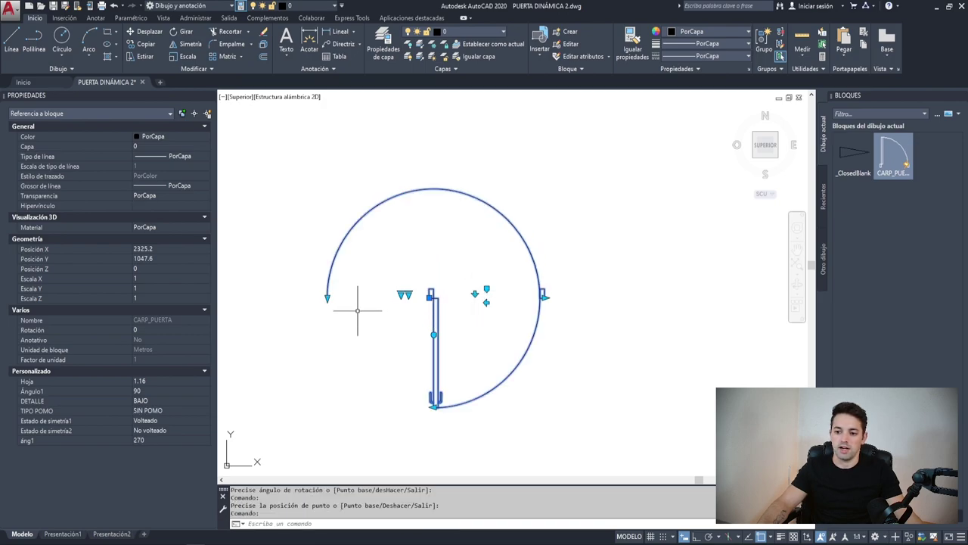
click(330, 296)
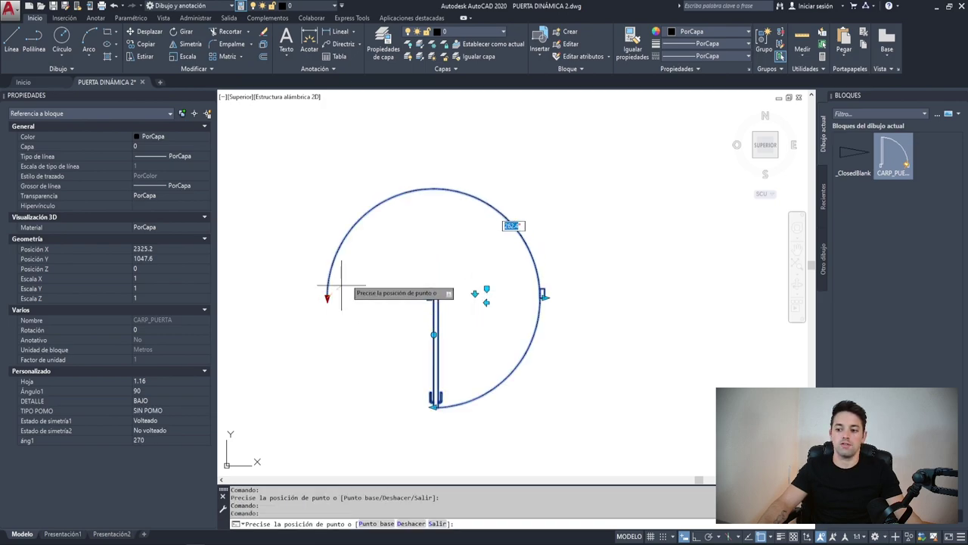
click(545, 302)
scroll(547, 310, up, 3)
scroll(443, 262, down, 1)
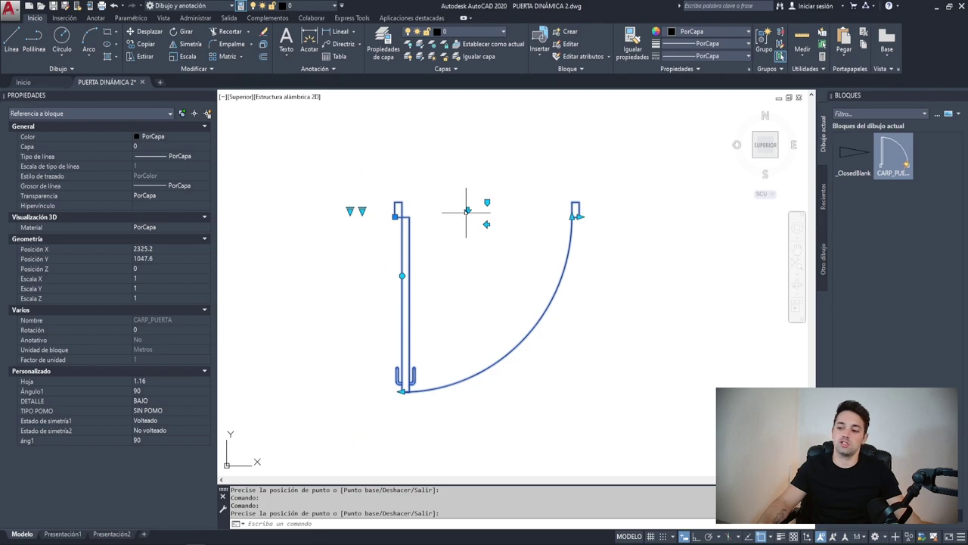
click(488, 224)
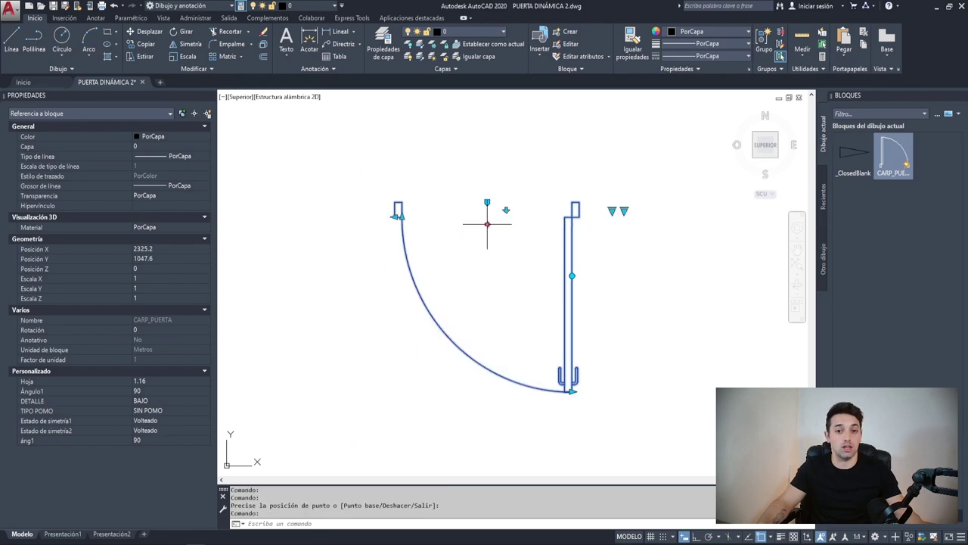